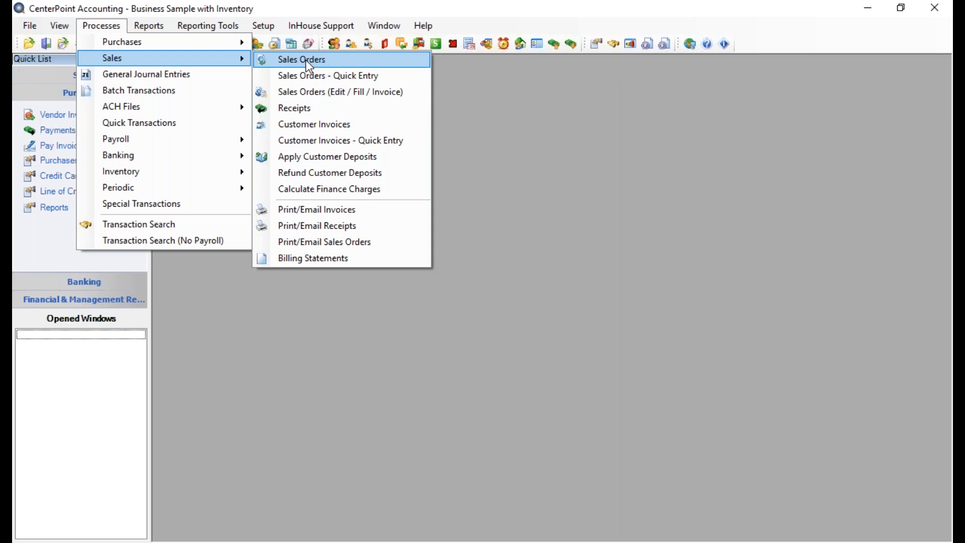
Start a new sales order for company Alpine Sports and make that company the field's default.
left_click(306, 60)
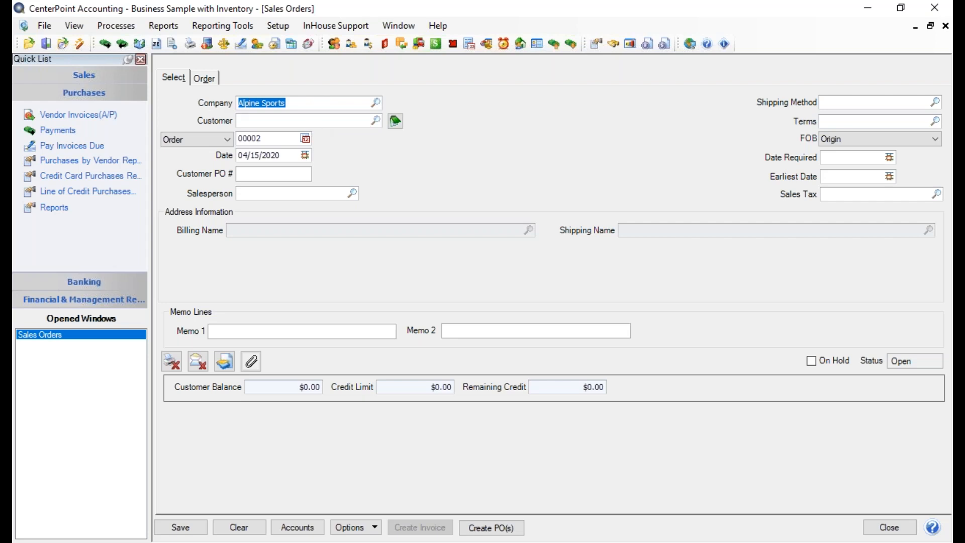
double_click(317, 105)
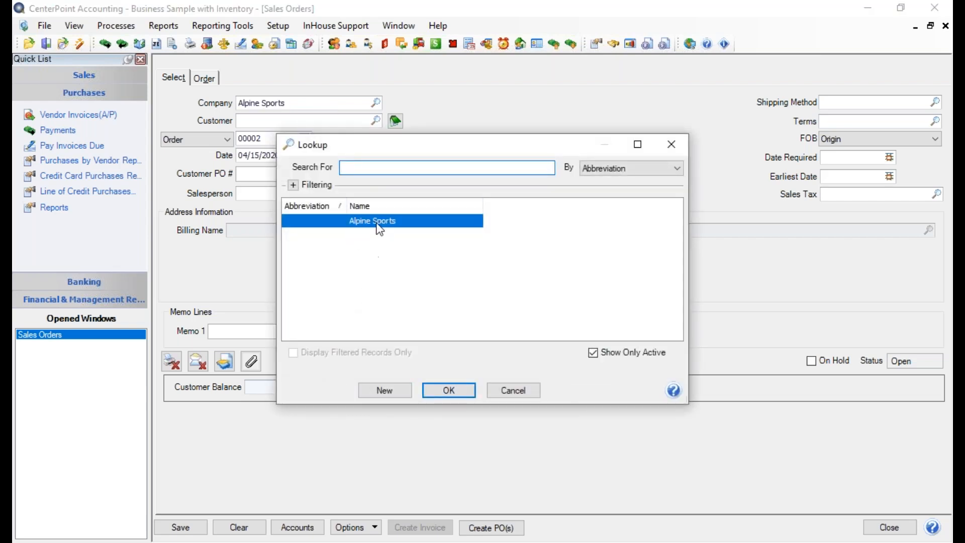
left_click(467, 391)
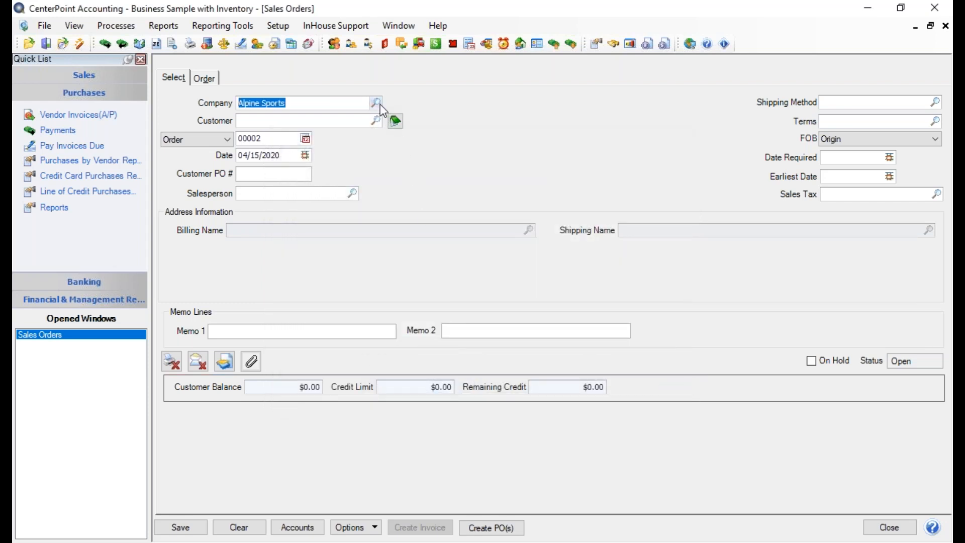
left_click(376, 103)
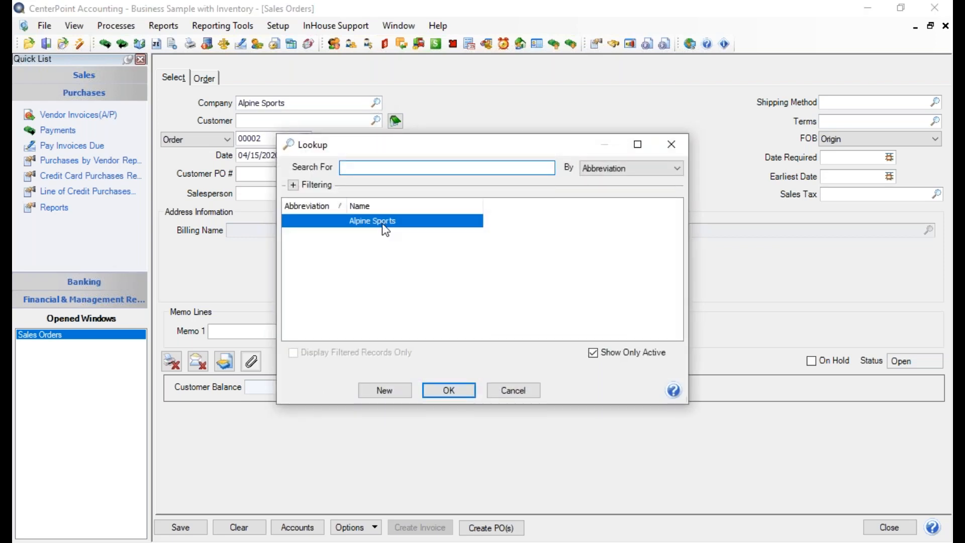
left_click(453, 390)
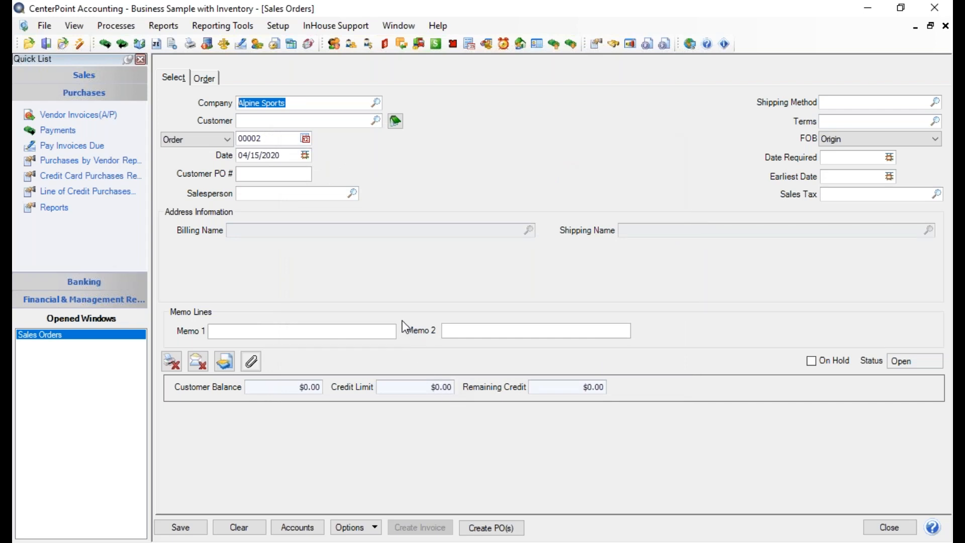
right_click(332, 104)
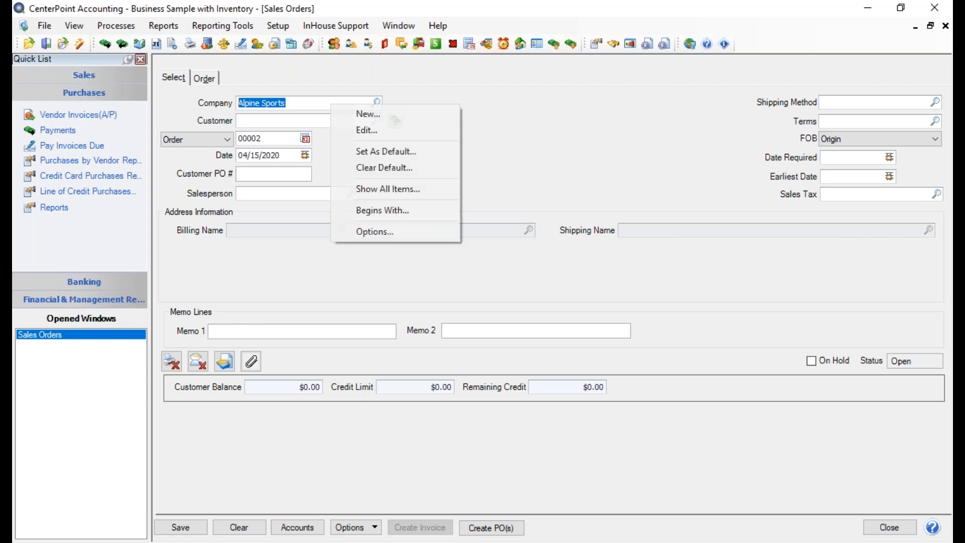
left_click(397, 150)
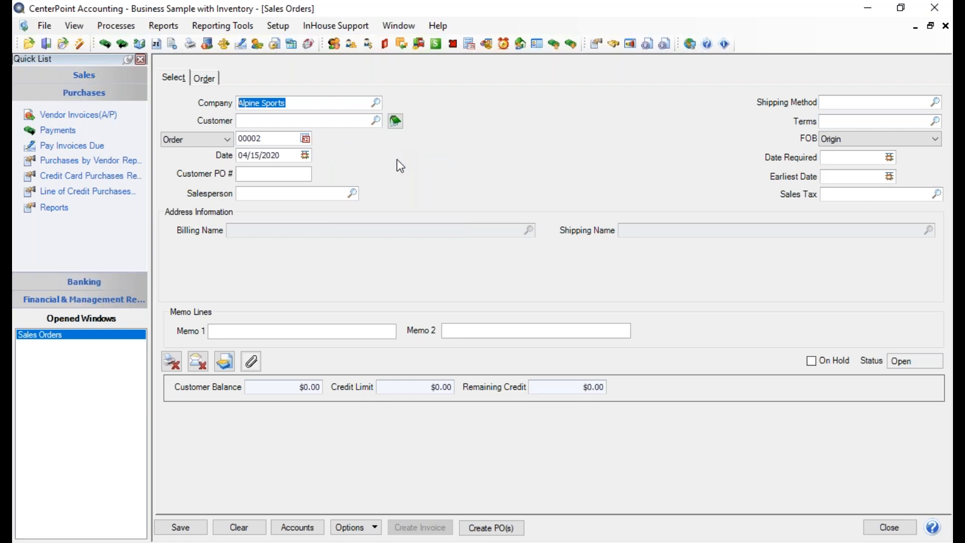
Look up and assign Red Wing Bike Club as the customer of the sales order.
key("Tab")
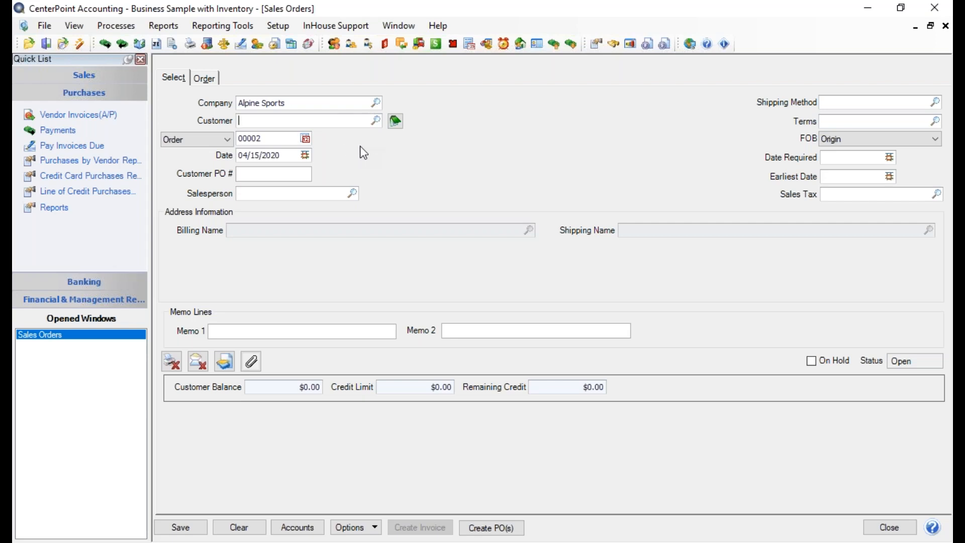
key("F4")
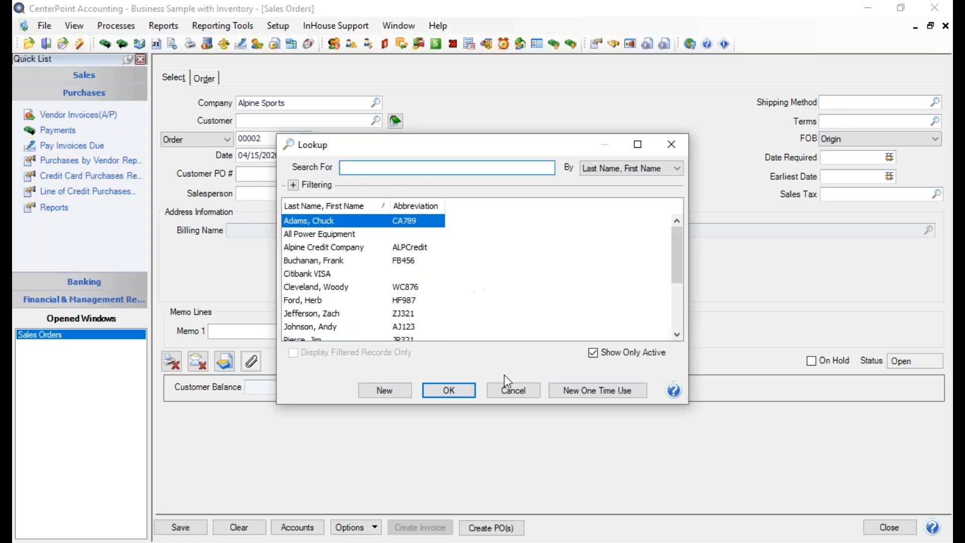
left_click(513, 390)
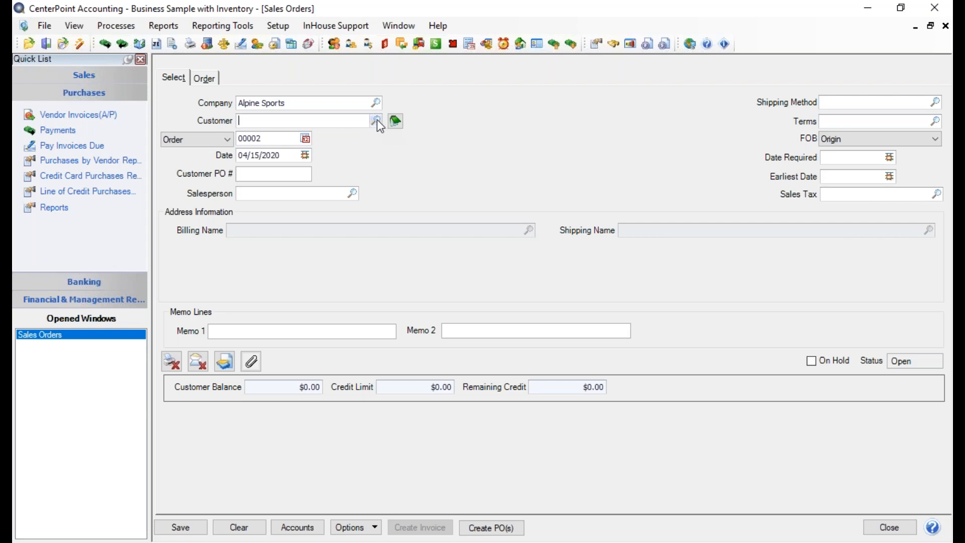
left_click(377, 121)
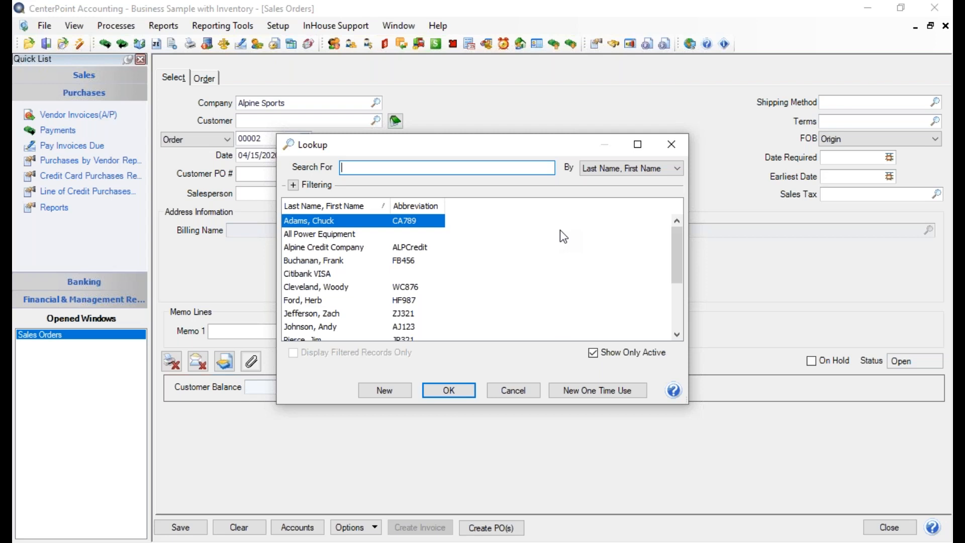
key("Down")
key("Down")
key("Down")
key("Down")
key("Down")
key("Down")
key("Down")
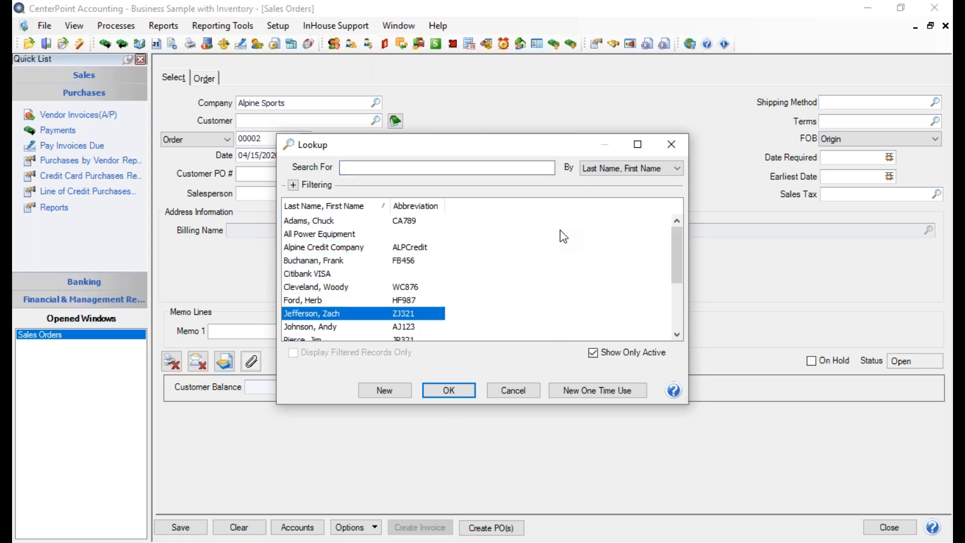
key("Down")
key("Down")
key("Down")
key("Down")
key("Down")
key("Down")
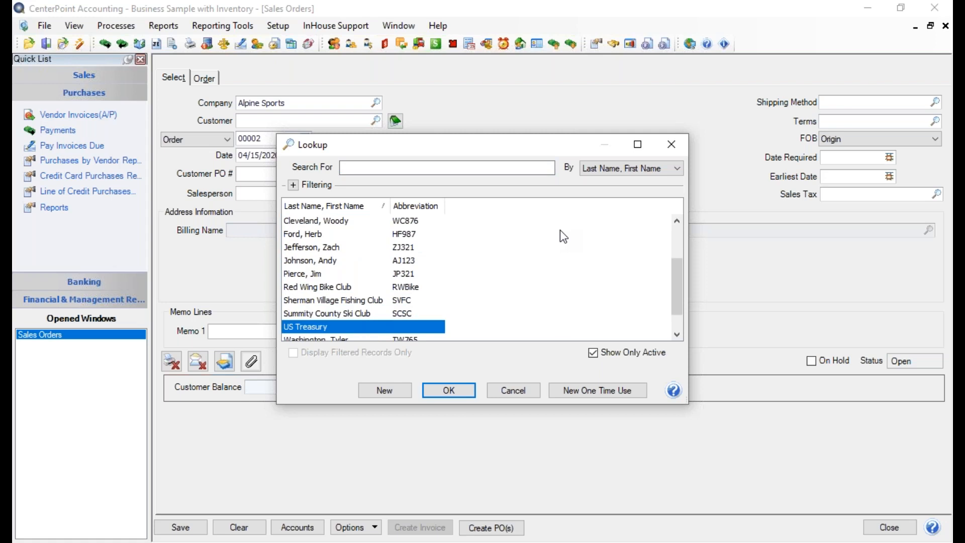
key("Up")
key("Up")
key("Up")
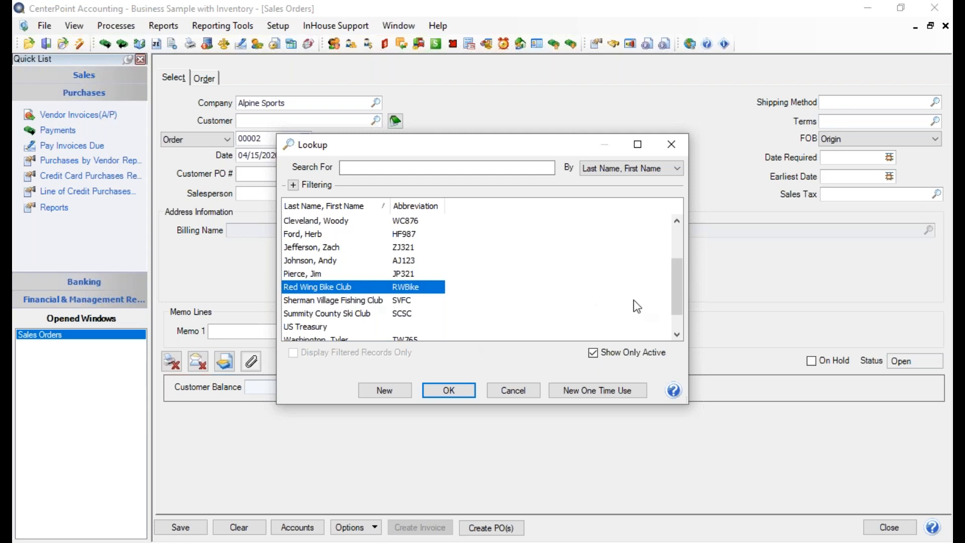
key("Return")
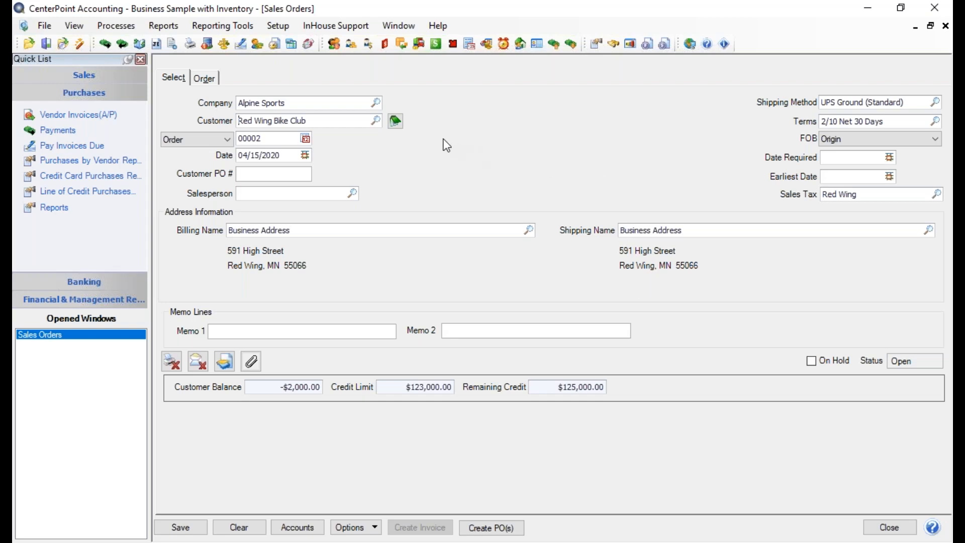
Replace the text in the customer's additional notes with a fresh date and time stamp and accept it.
left_click(396, 122)
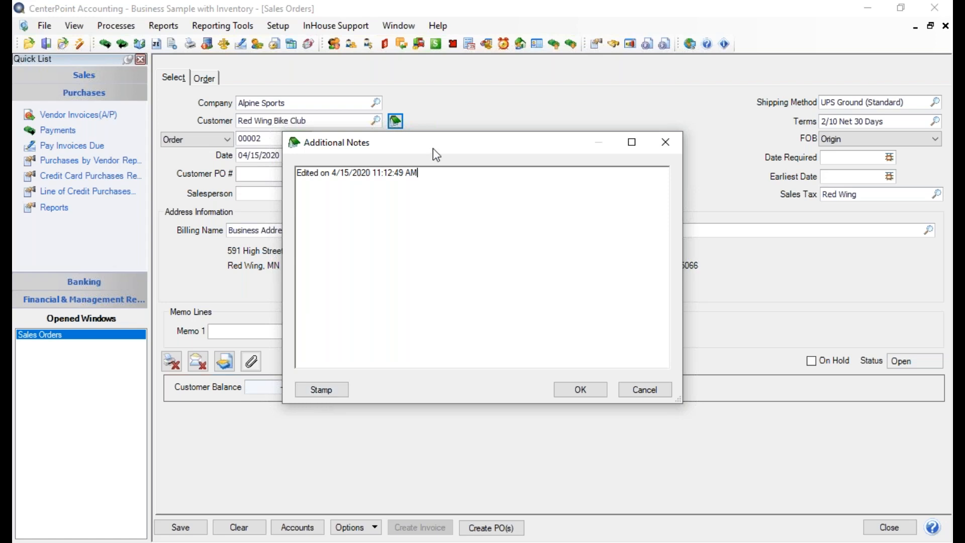
left_click_drag(430, 172, 174, 183)
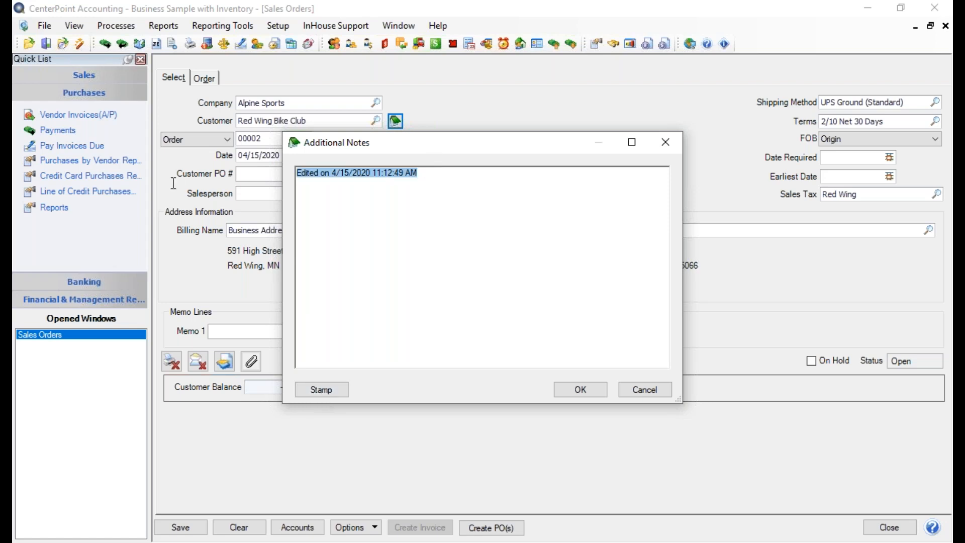
key("Delete")
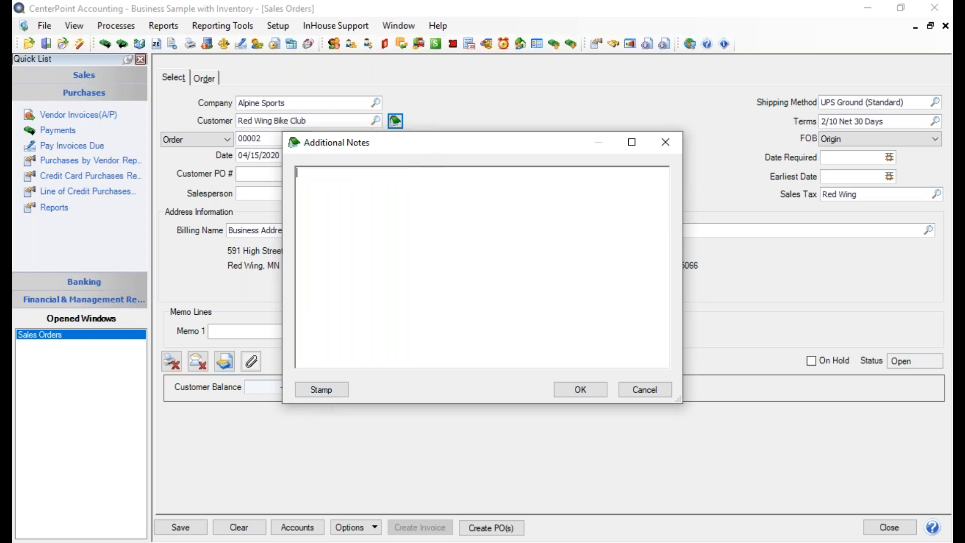
left_click(320, 388)
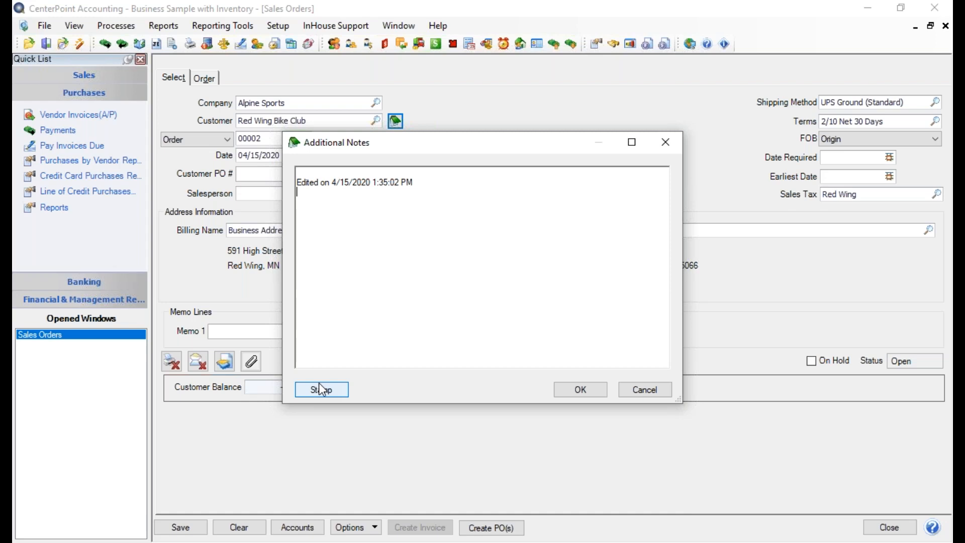
left_click(581, 391)
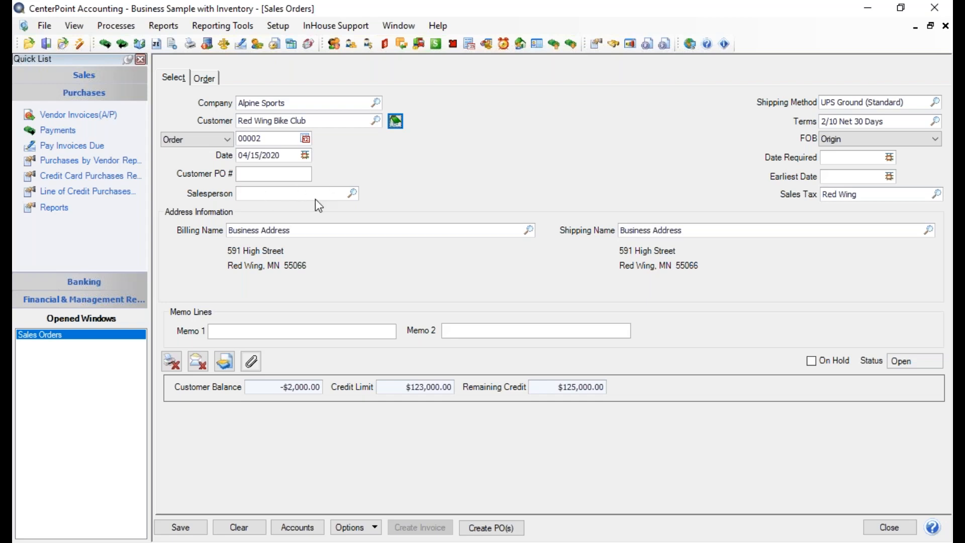
Open the Red Wing Bike Club customer record for editing, examine its general settings and close it without saving.
right_click(337, 119)
left_click(388, 144)
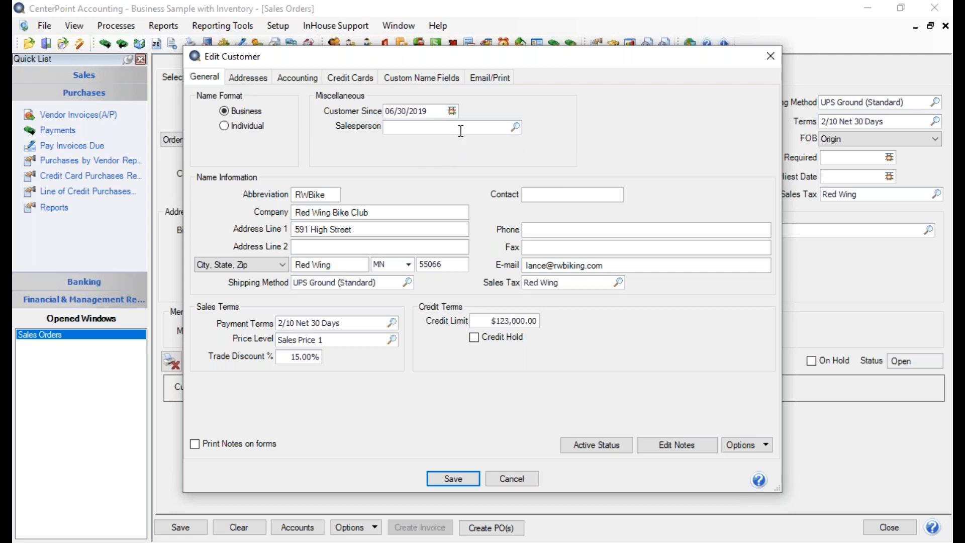
left_click(508, 483)
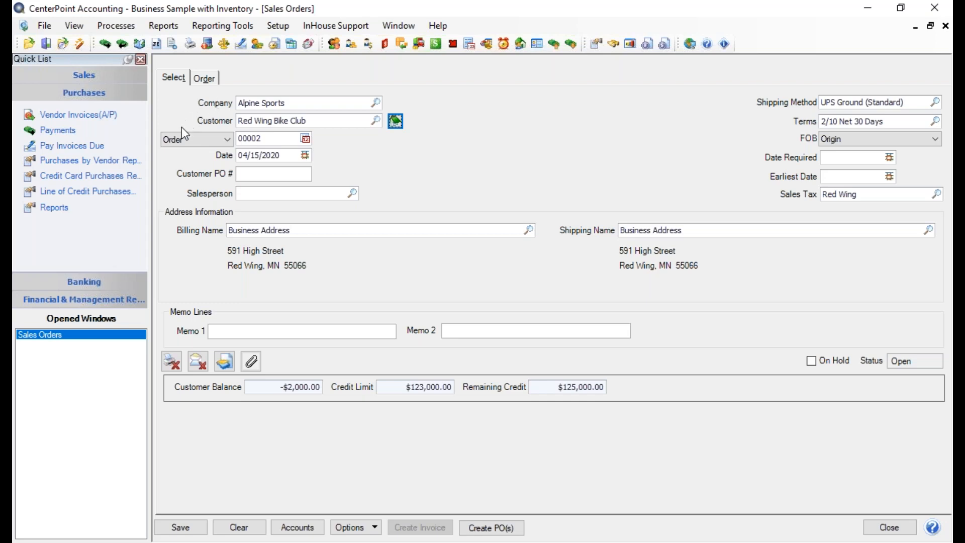
Examine the available transaction types for the sales document and keep Order selected.
key("Tab")
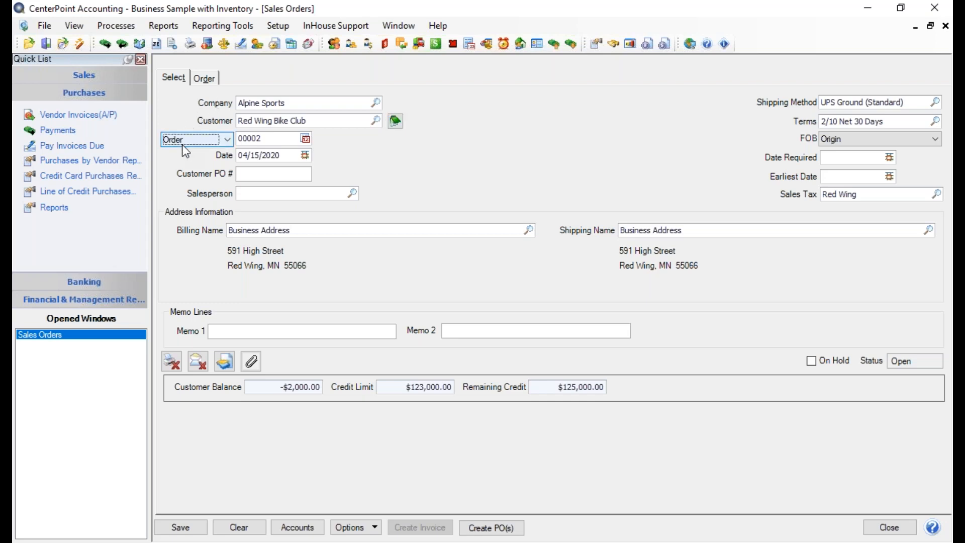
left_click(228, 140)
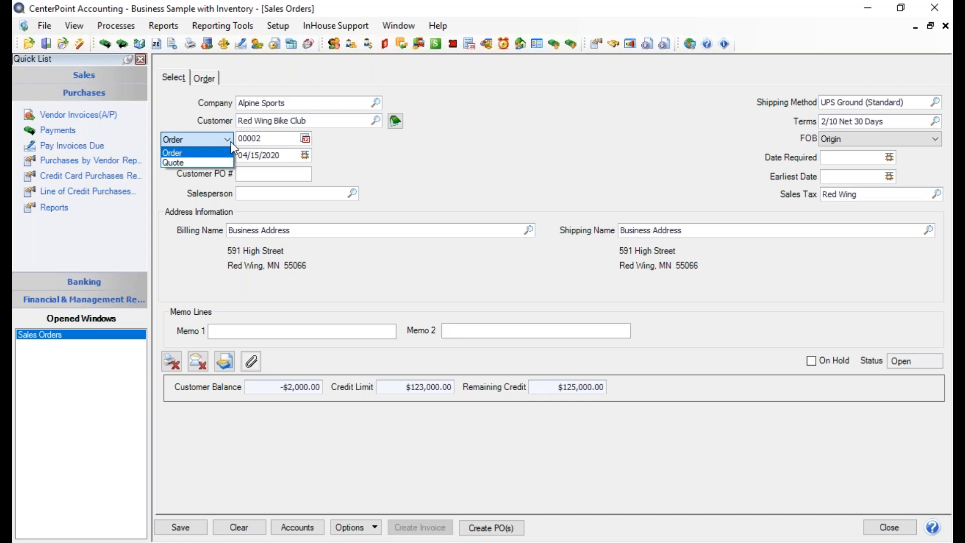
left_click(216, 140)
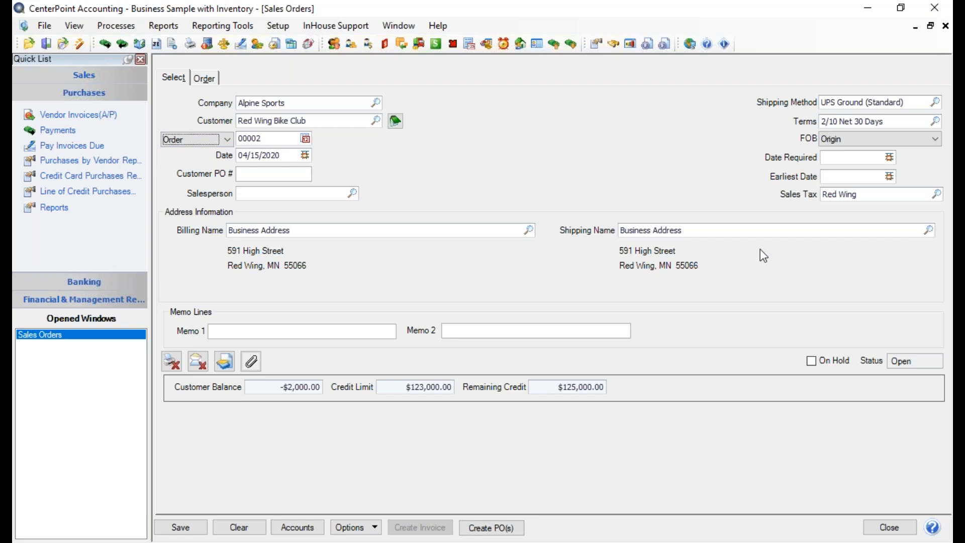
Examine the numbering sequence options for the order number and locate the Numbering Sequences setup command.
left_click(306, 140)
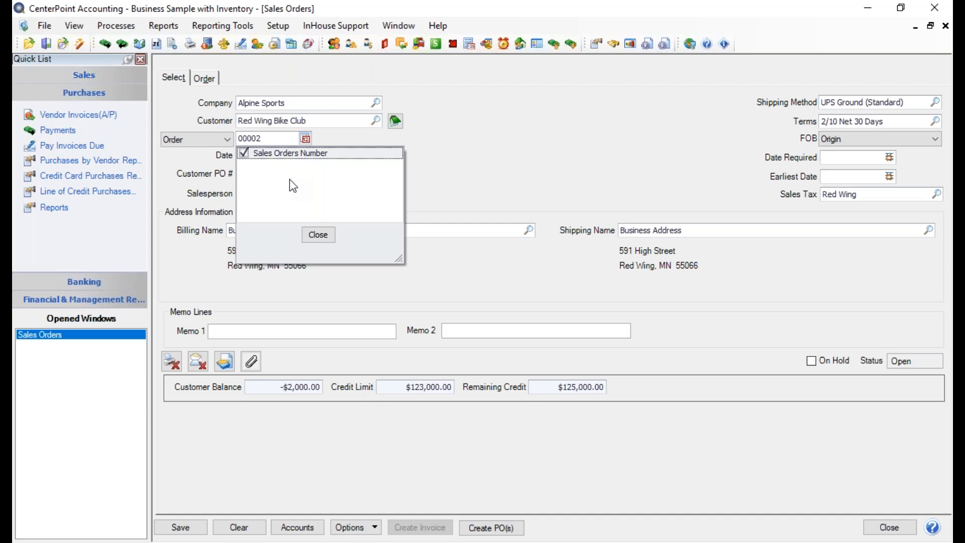
left_click(291, 139)
right_click(280, 142)
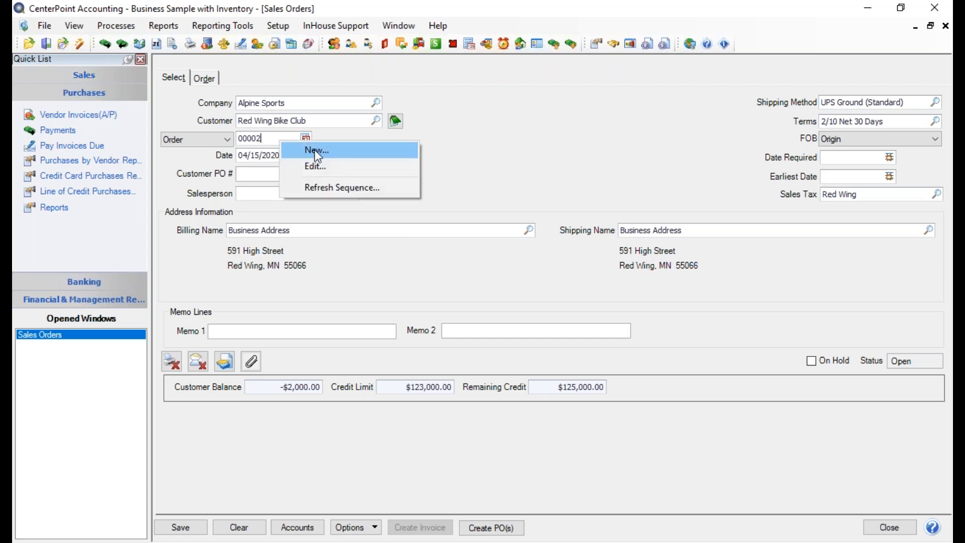
left_click(478, 143)
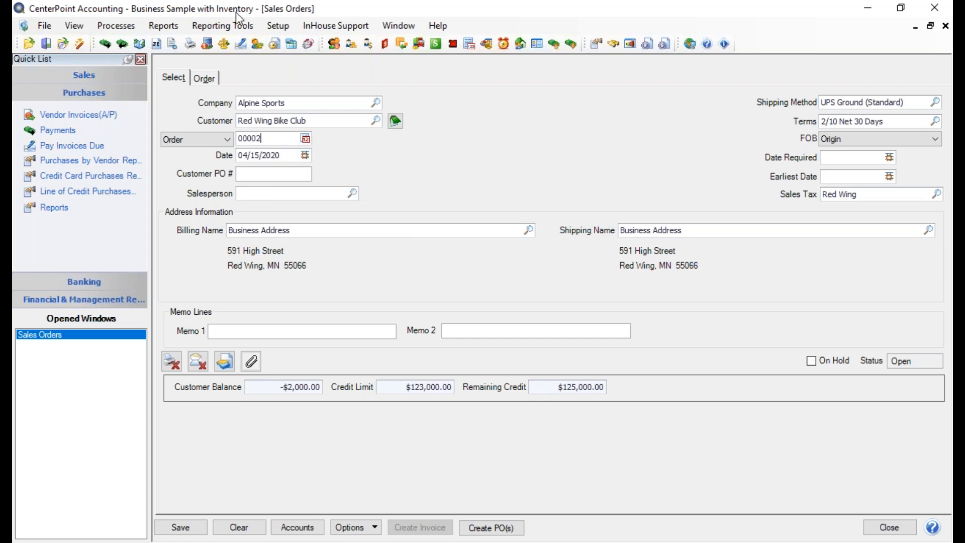
left_click(283, 25)
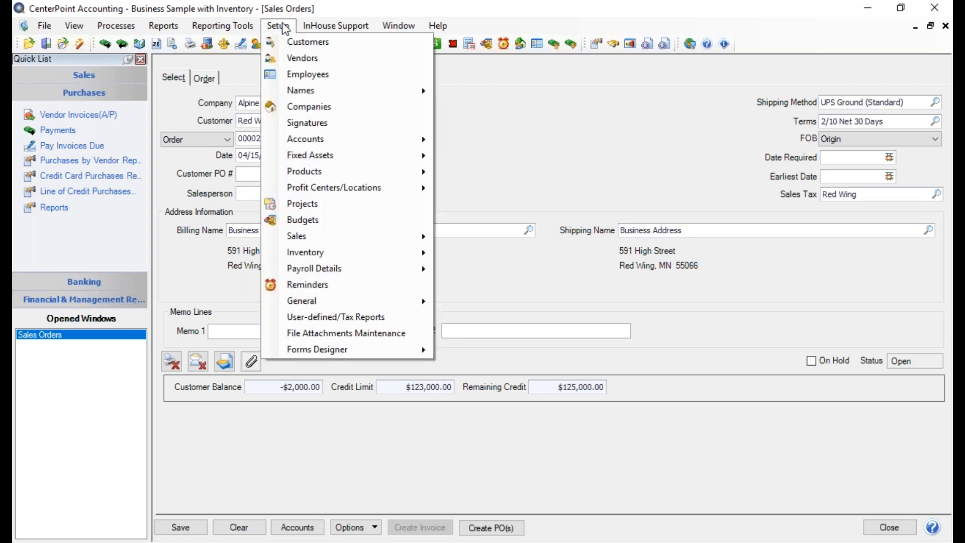
mouse_move(309, 301)
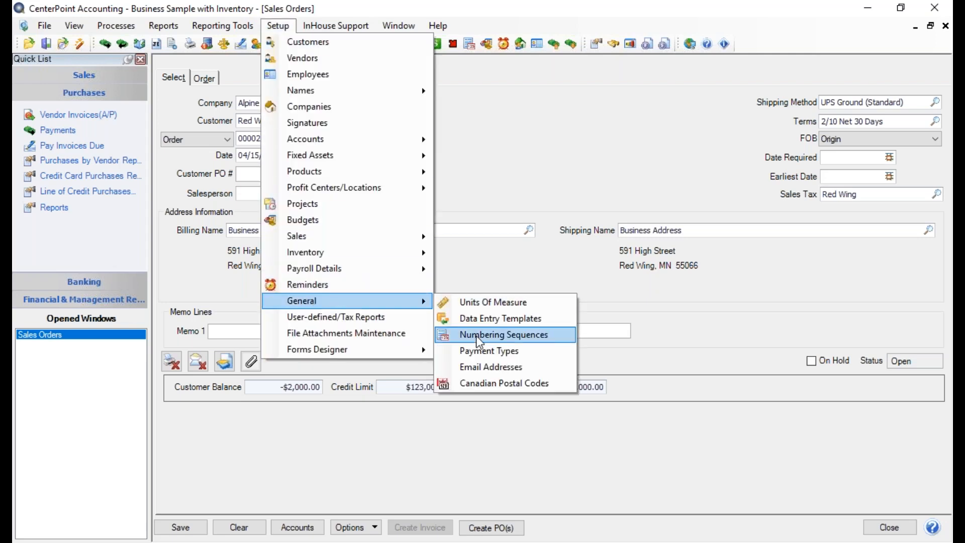
left_click(579, 181)
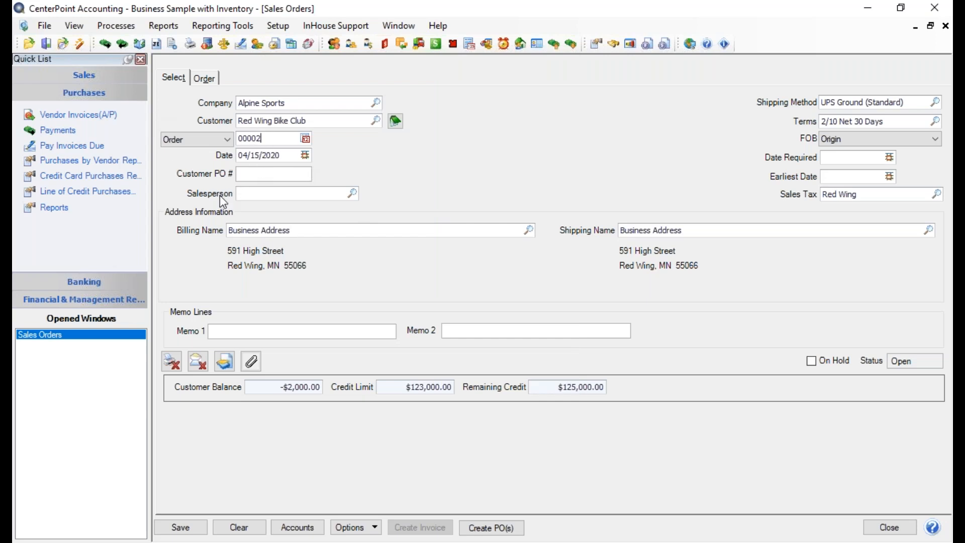
Enter the customer's purchase order number and assign the second salesperson in the lookup list.
key("Tab")
key("Tab")
type("RW4526")
key("Tab")
left_click(353, 195)
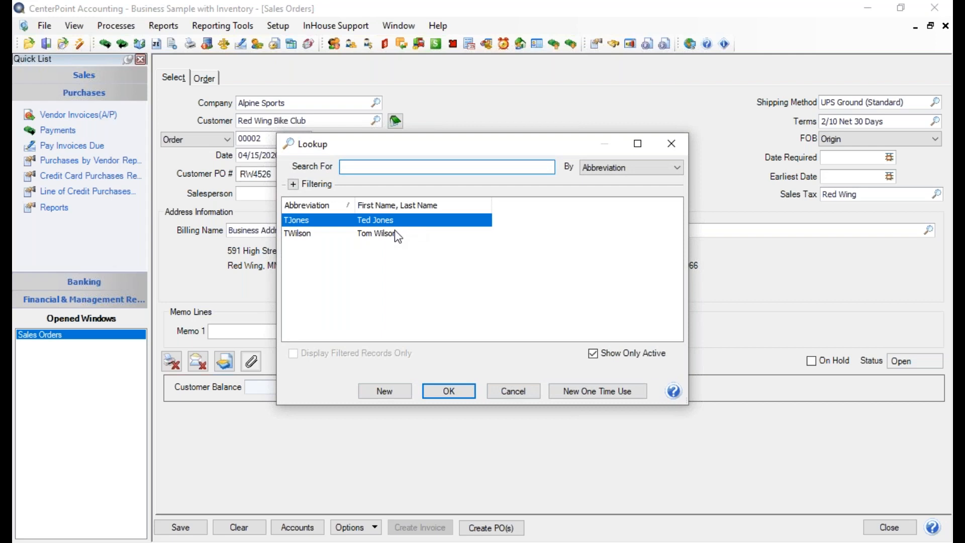
left_click(391, 233)
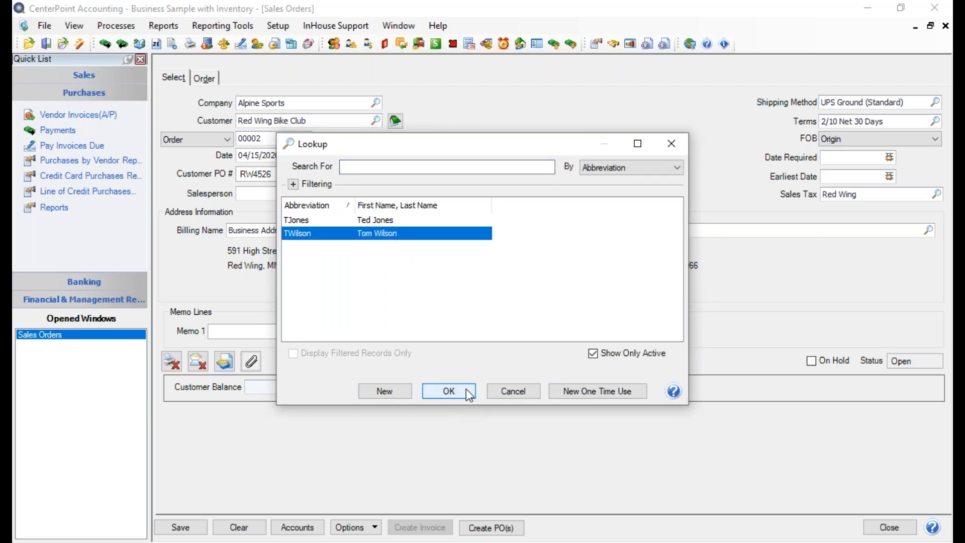
left_click(465, 391)
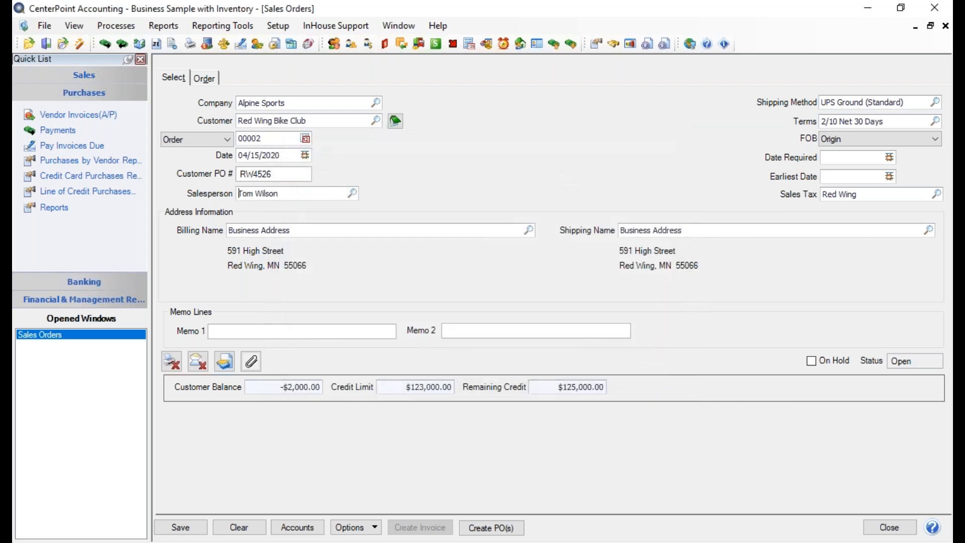
key("Tab")
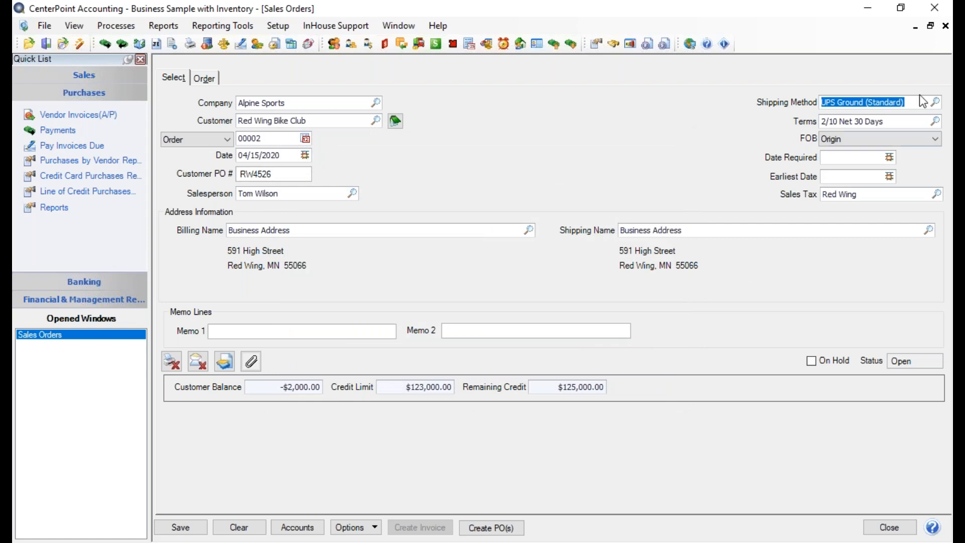
Review the available shipping methods and payment terms, keeping UPS Ground (Standard) and 2/10 Net 30 Days.
left_click(934, 103)
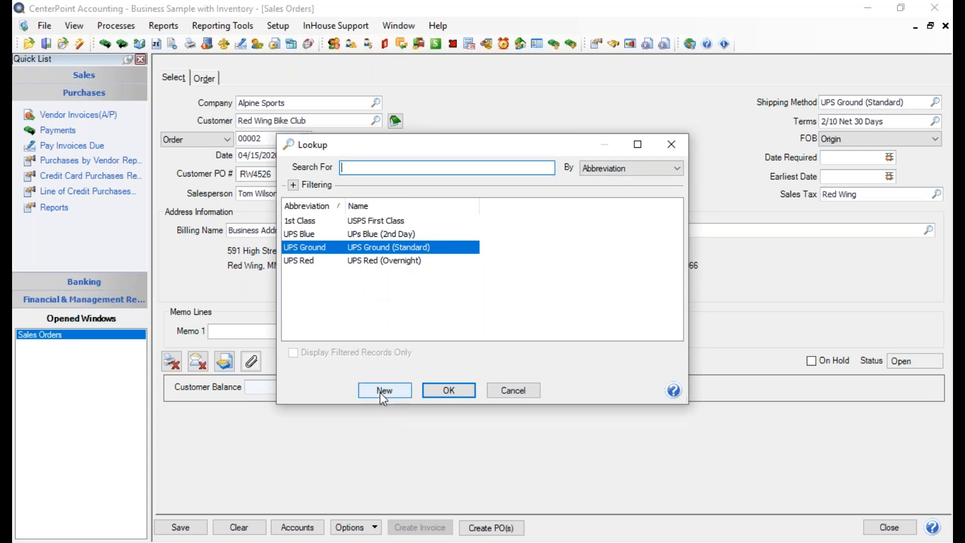
left_click(513, 390)
key("Tab")
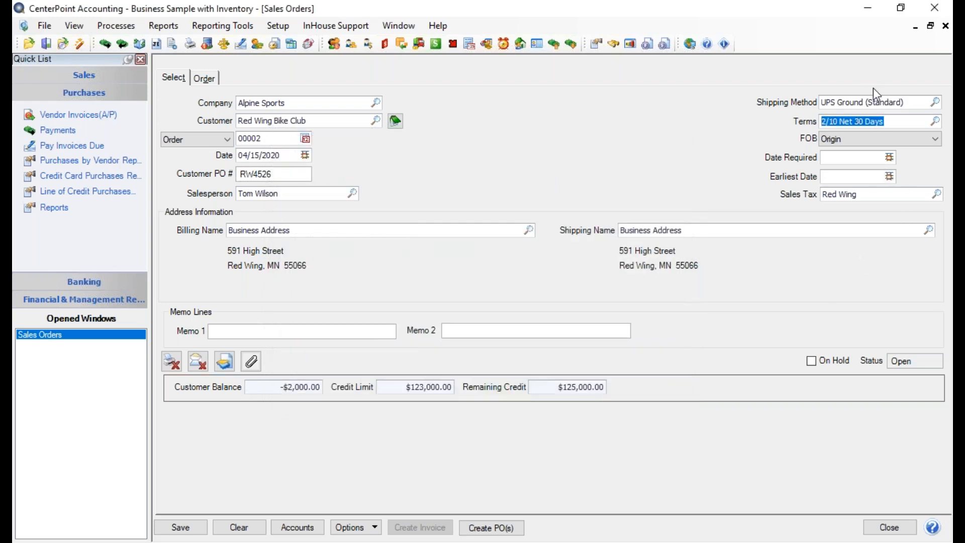
left_click(935, 123)
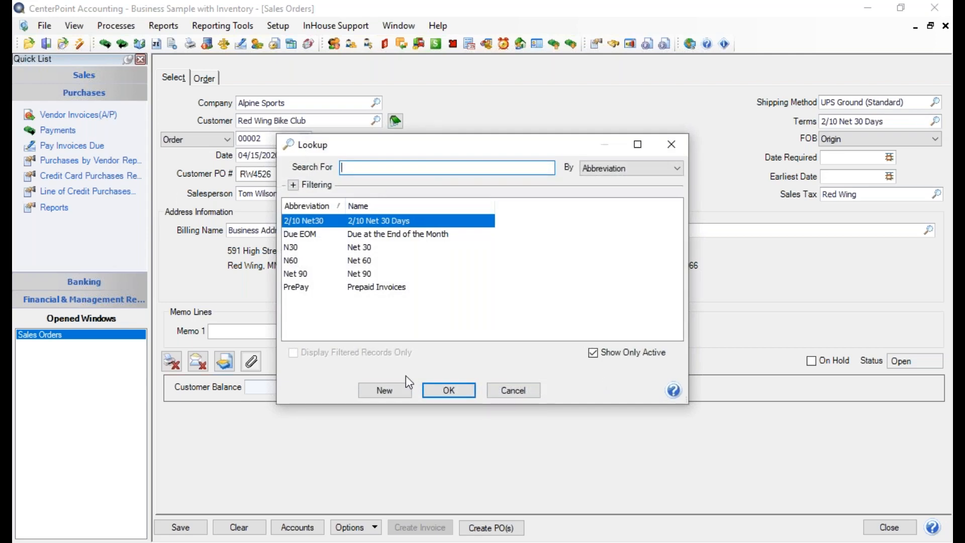
left_click(461, 390)
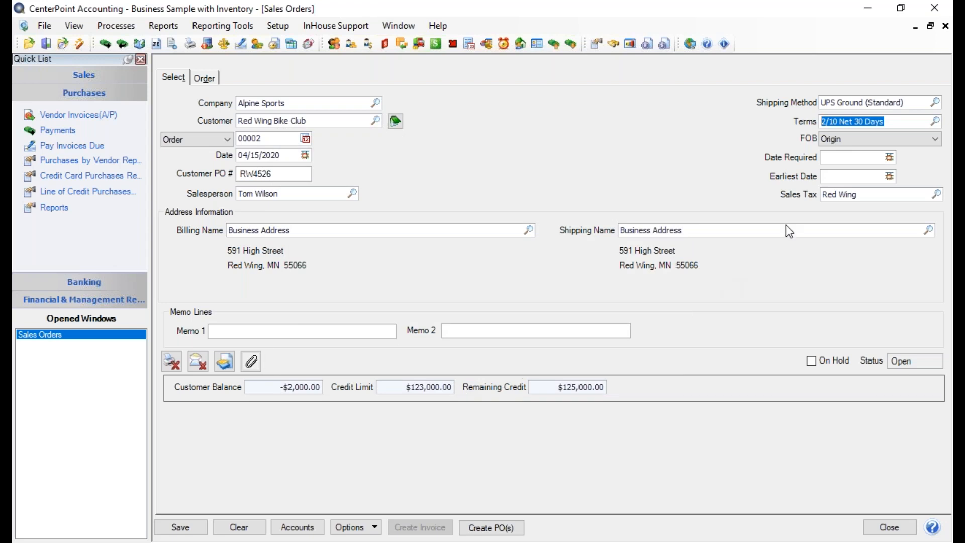
Review the FOB choices, the required date field and the sales tax locations, keeping Origin and Red Wing.
left_click(874, 146)
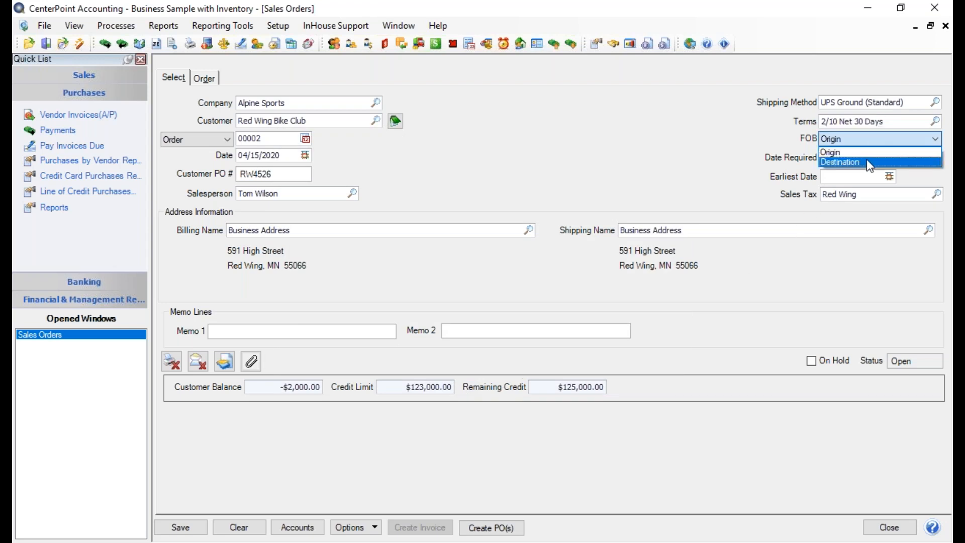
left_click(690, 201)
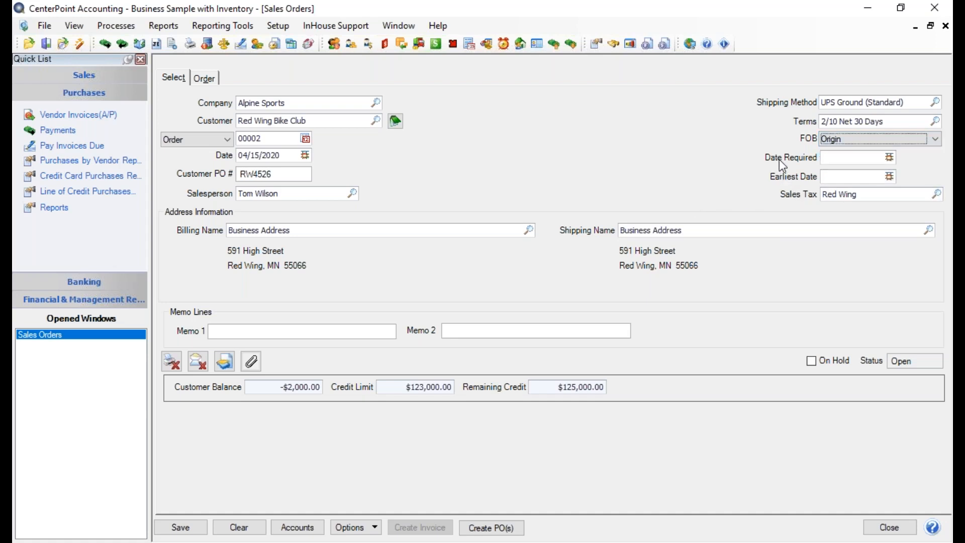
left_click(831, 158)
left_click(938, 196)
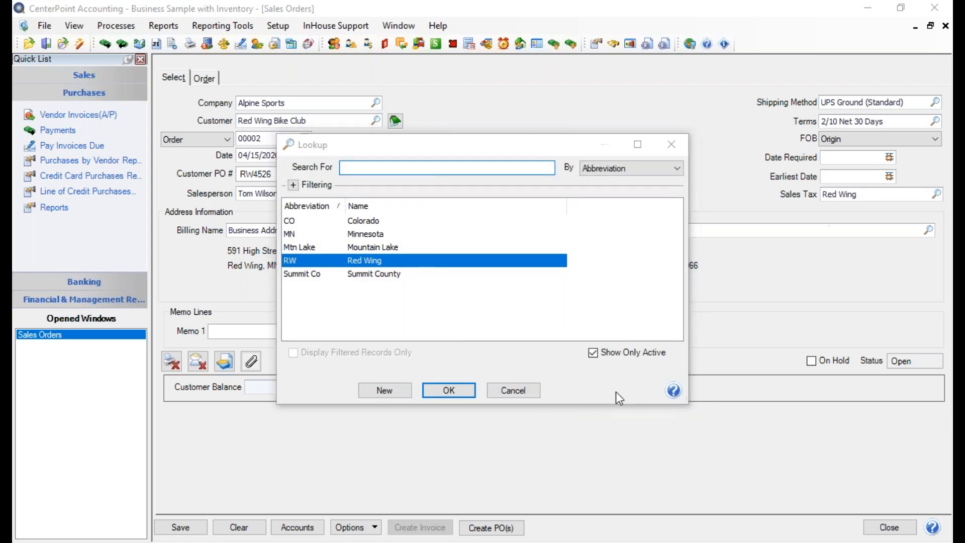
left_click(523, 390)
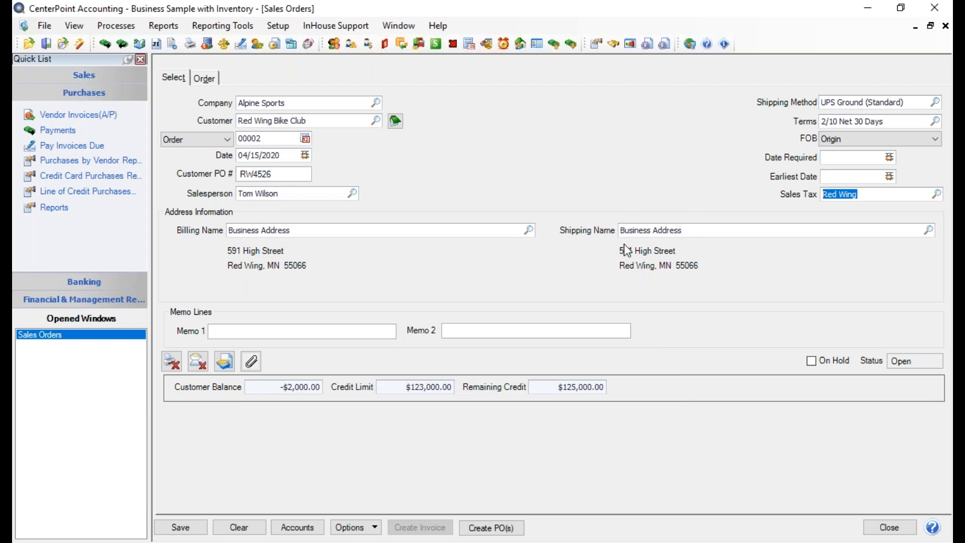
left_click(936, 233)
left_click(929, 229)
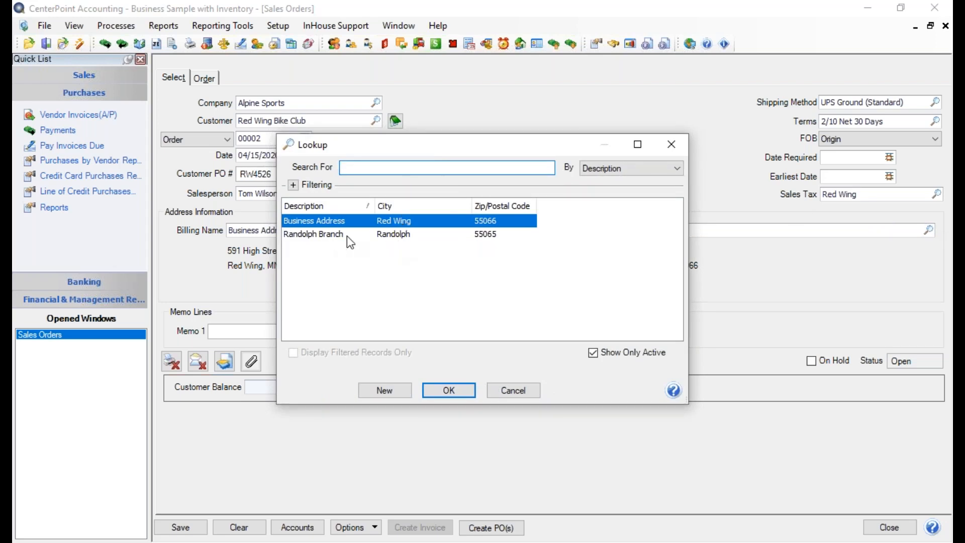
left_click(400, 233)
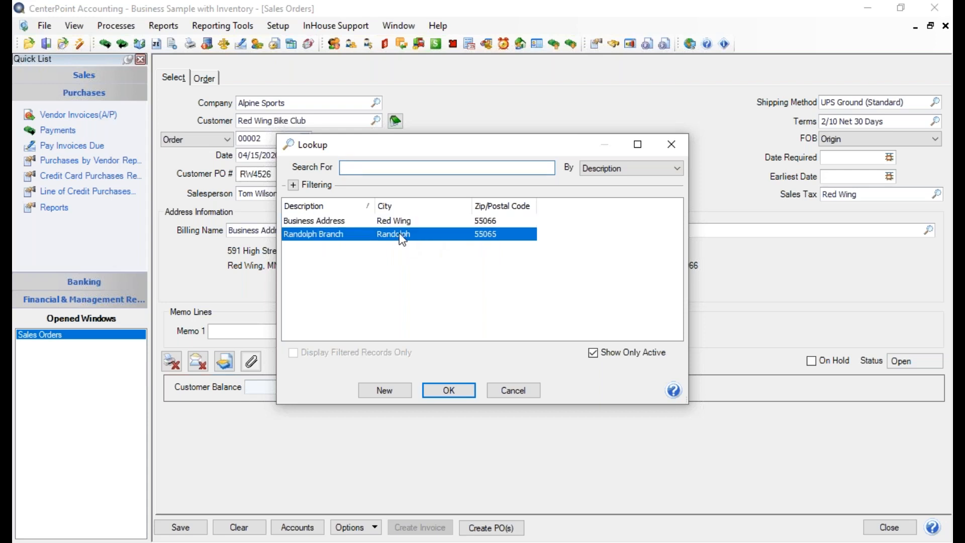
left_click(448, 391)
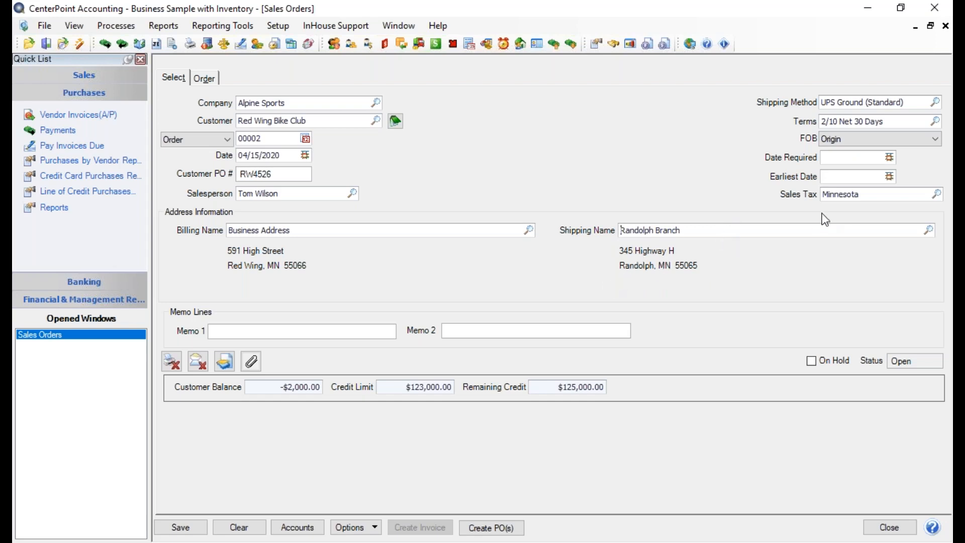
Switch the order's shipping name back to Business Address.
left_click(929, 230)
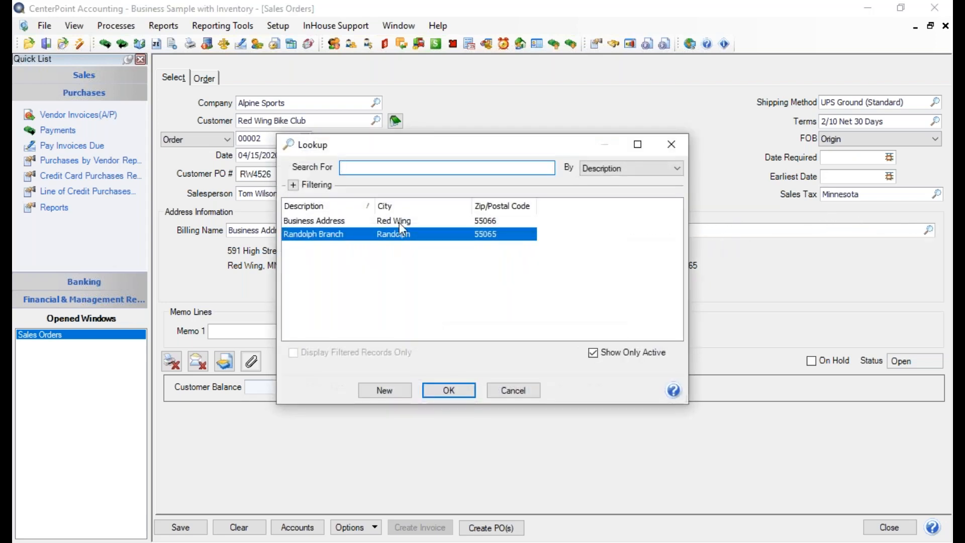
left_click(385, 223)
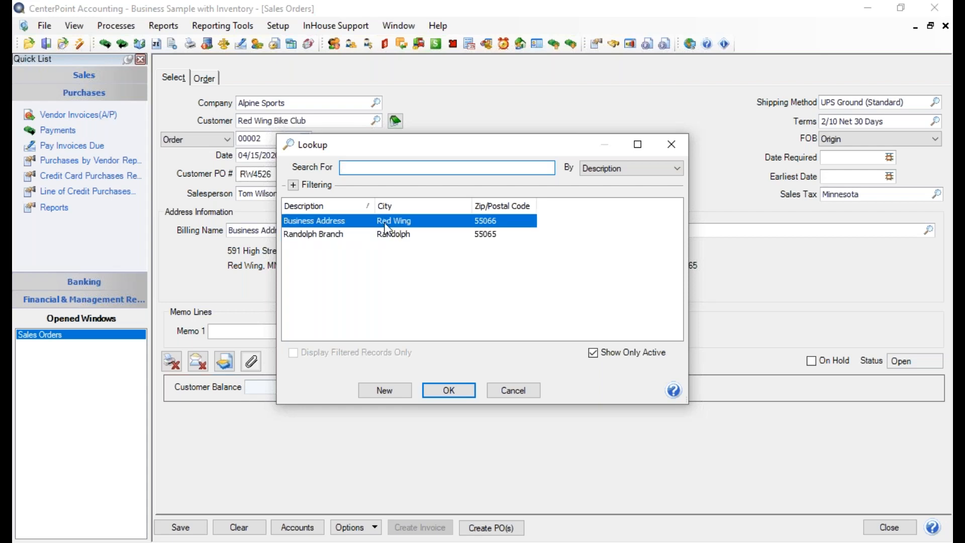
left_click(445, 392)
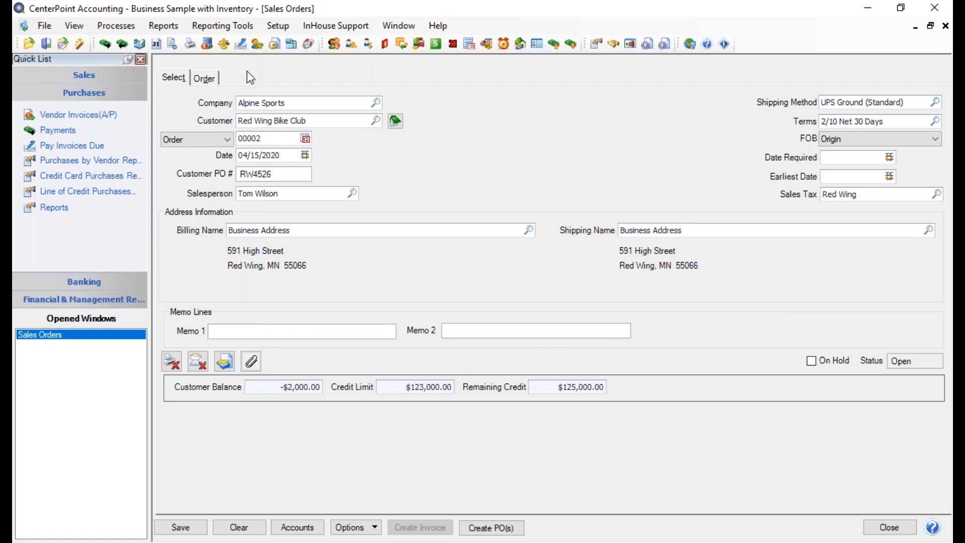
Leave the memo lines blank, open the order's line-item details and activate the first item row.
left_click(452, 330)
left_click(244, 331)
left_click(209, 80)
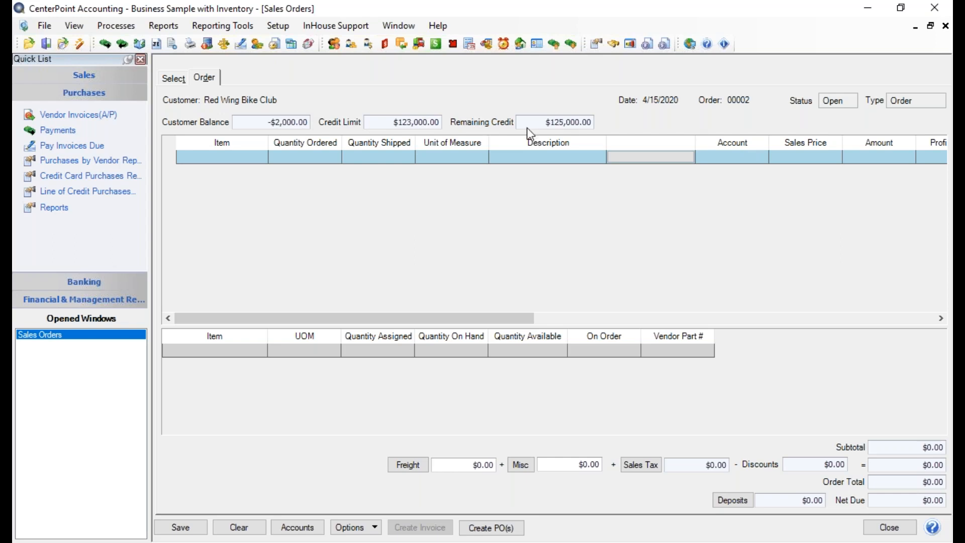
left_click_drag(543, 125, 610, 125)
left_click(186, 156)
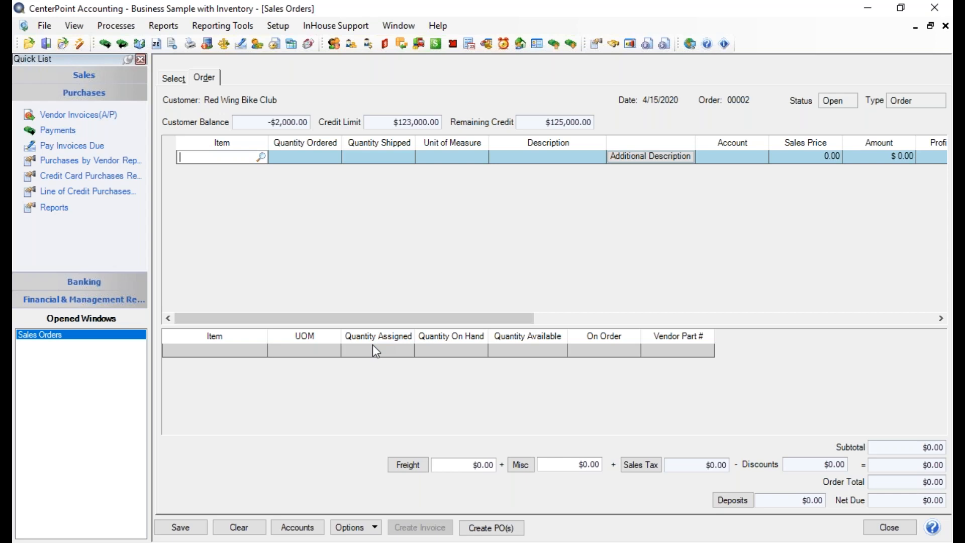
In the displayed columns settings of the order line grid, hide Substitutes and enable Location.
right_click(391, 160)
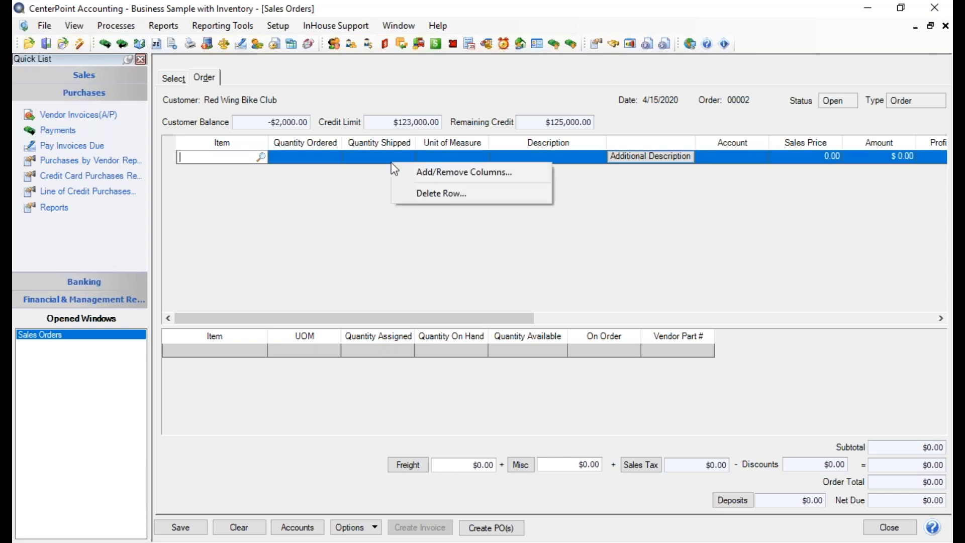
left_click(468, 173)
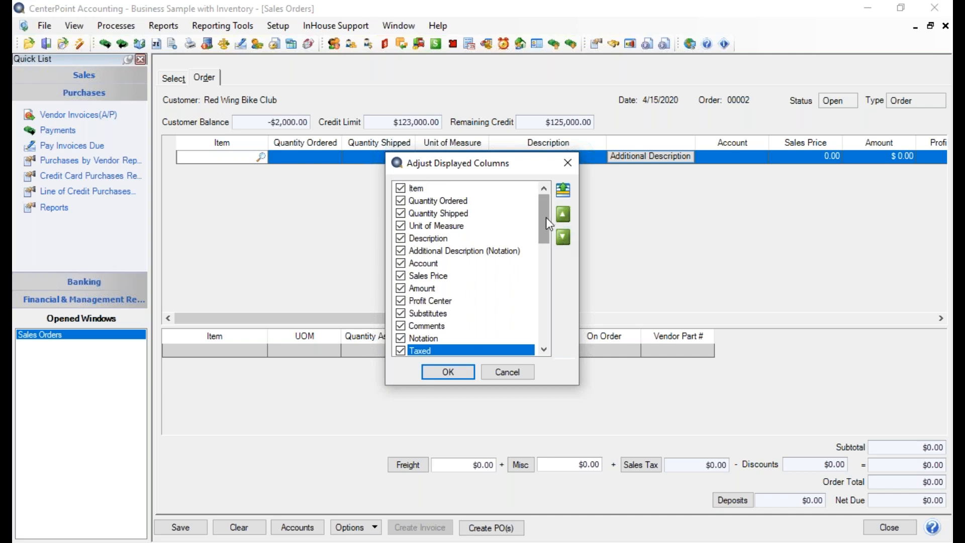
left_click_drag(546, 219, 548, 237)
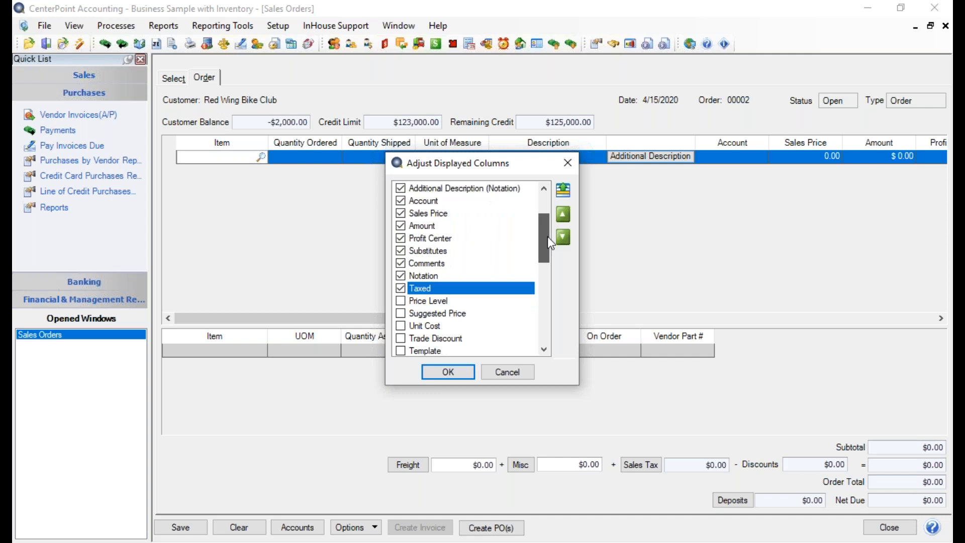
left_click(401, 251)
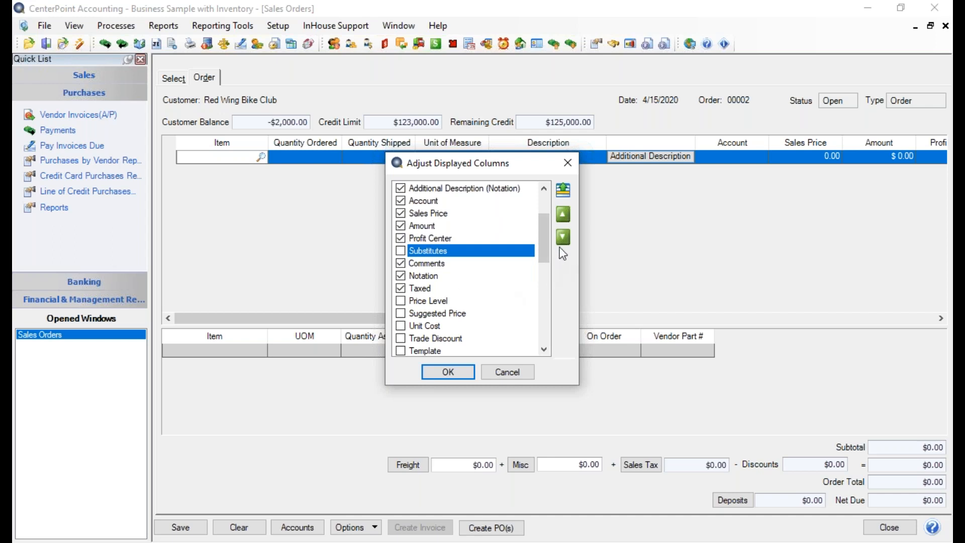
mouse_move(542, 234)
left_mouse_down()
mouse_move(551, 292)
mouse_move(541, 270)
mouse_move(556, 223)
left_mouse_up()
left_click(400, 276)
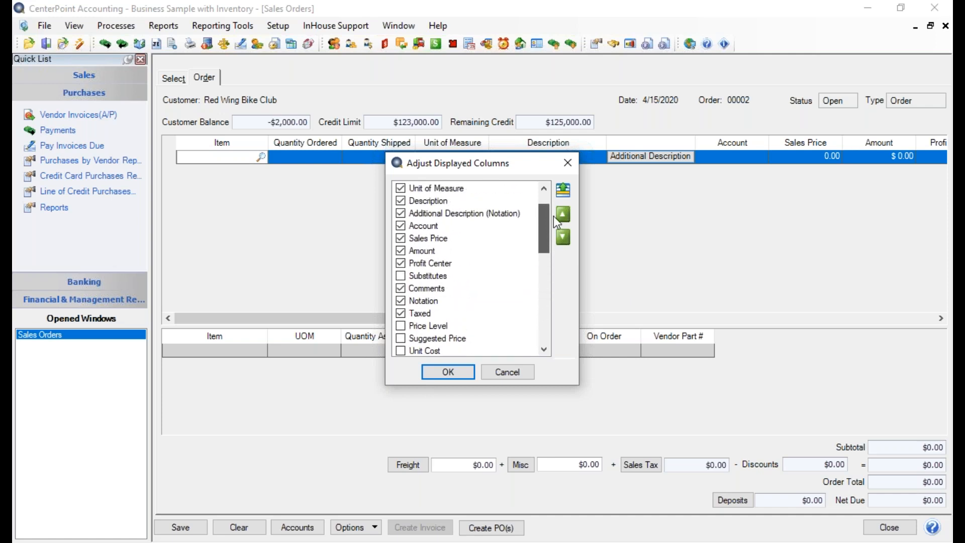
scroll(555, 217, "down", 5)
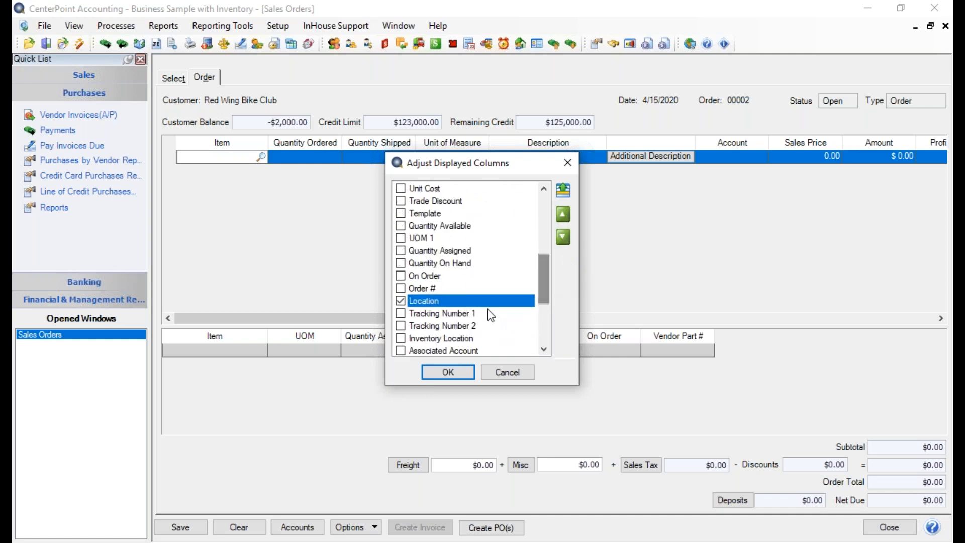
Move the Location column up to directly below Profit Center and apply the column layout.
left_click(564, 190)
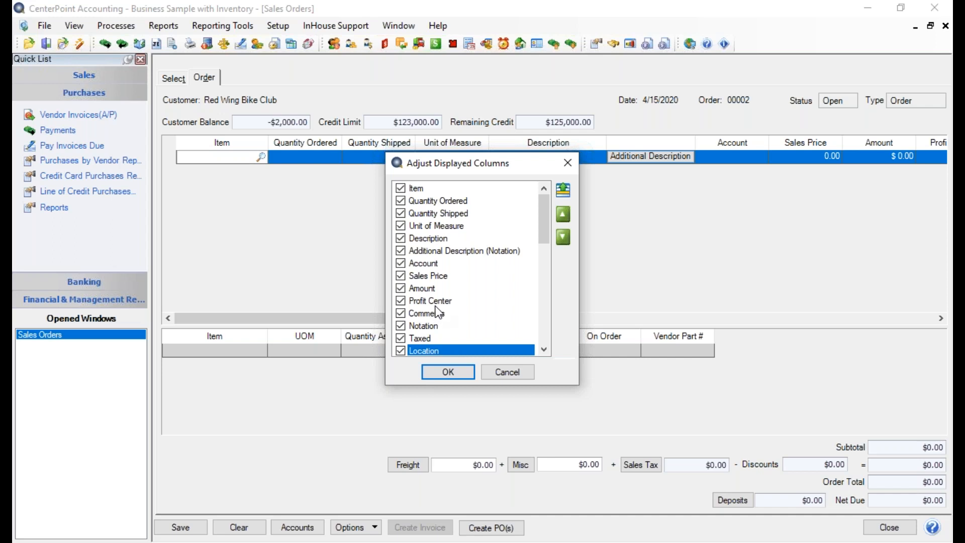
left_click(564, 213)
left_click(564, 213)
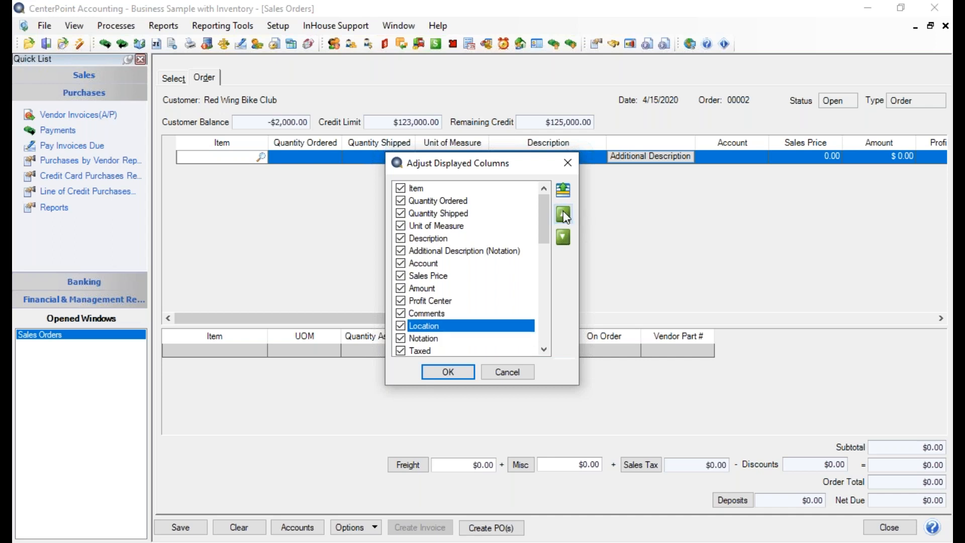
left_click(564, 213)
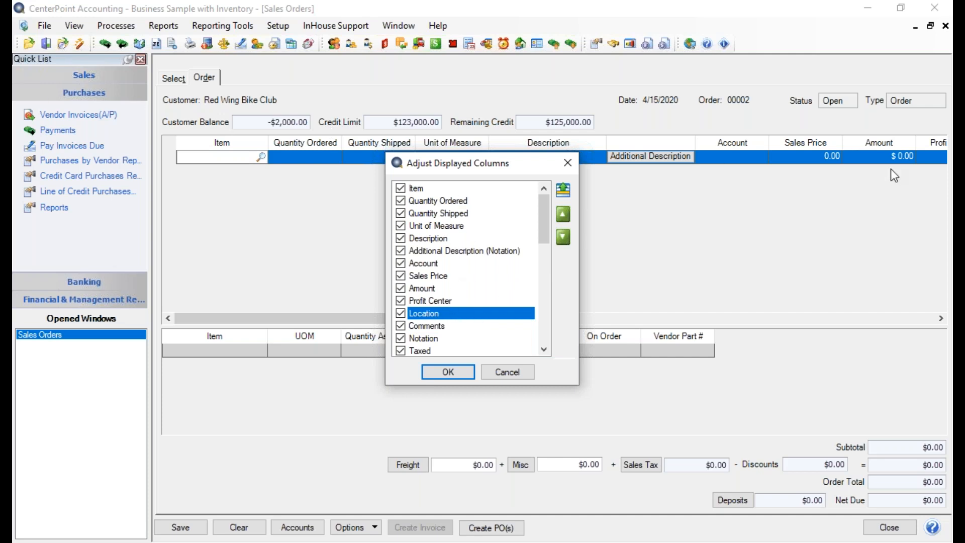
left_click(439, 372)
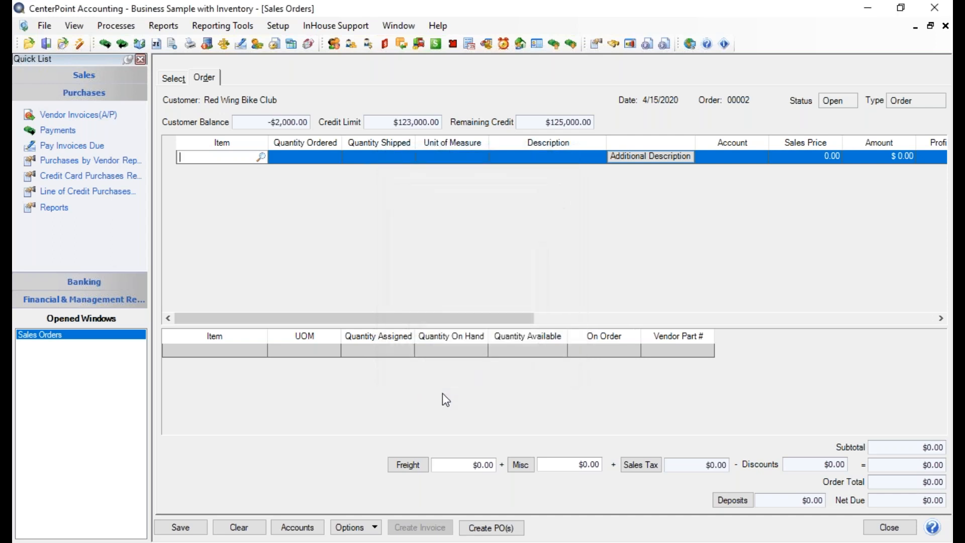
Examine the displayed columns settings of the item availability grid and close them without changes.
right_click(476, 360)
left_click(528, 373)
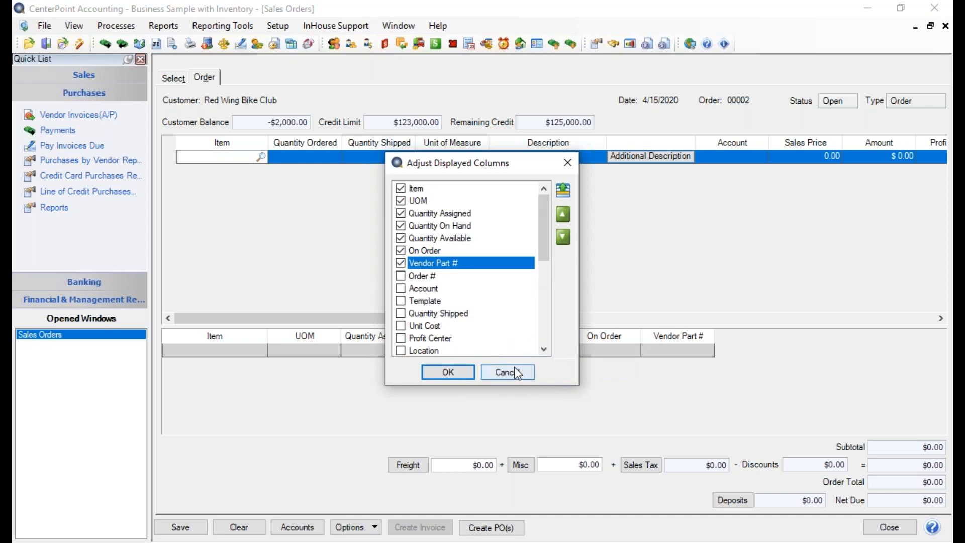
left_click(517, 373)
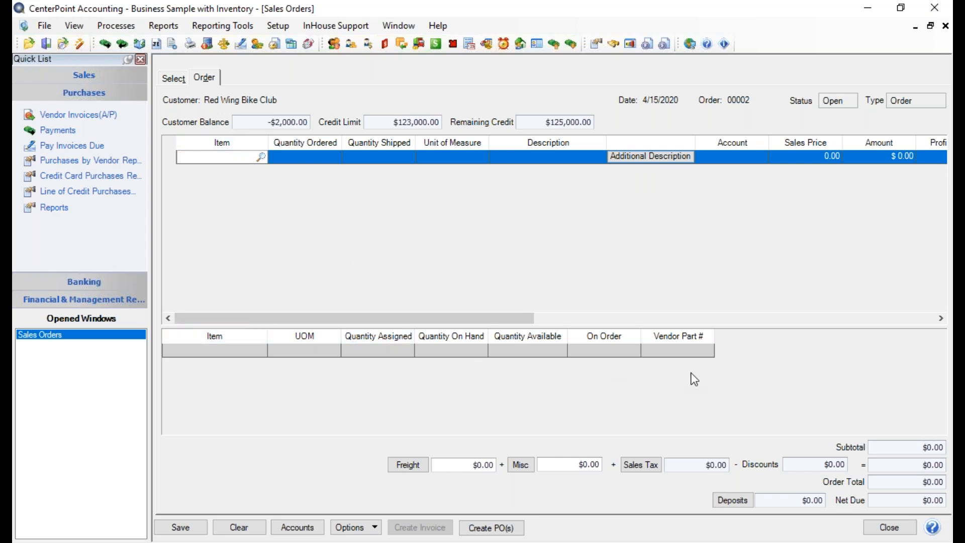
right_click(692, 356)
left_click(358, 408)
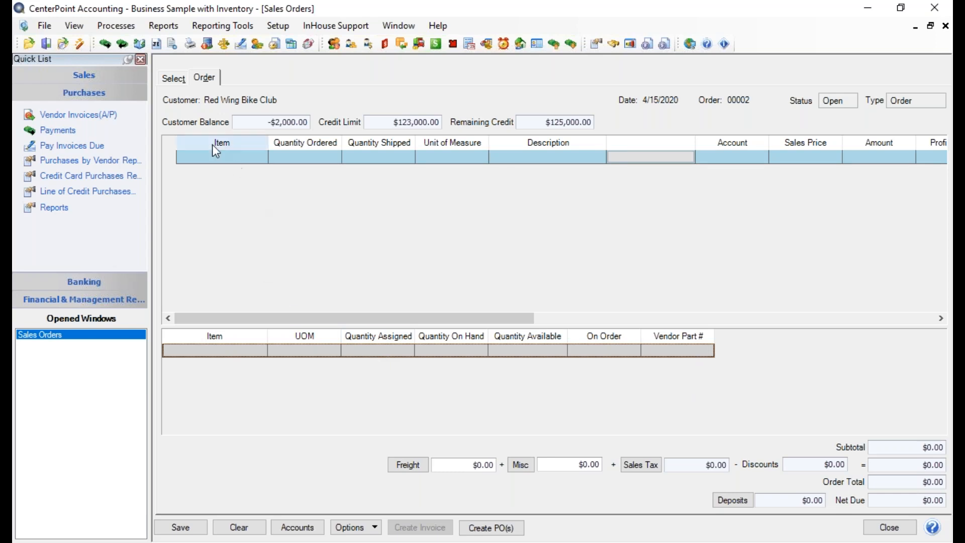
Add the inventory item Econ-Bike (Economy Bike Package) to the first order line using the item lookup.
left_click(189, 162)
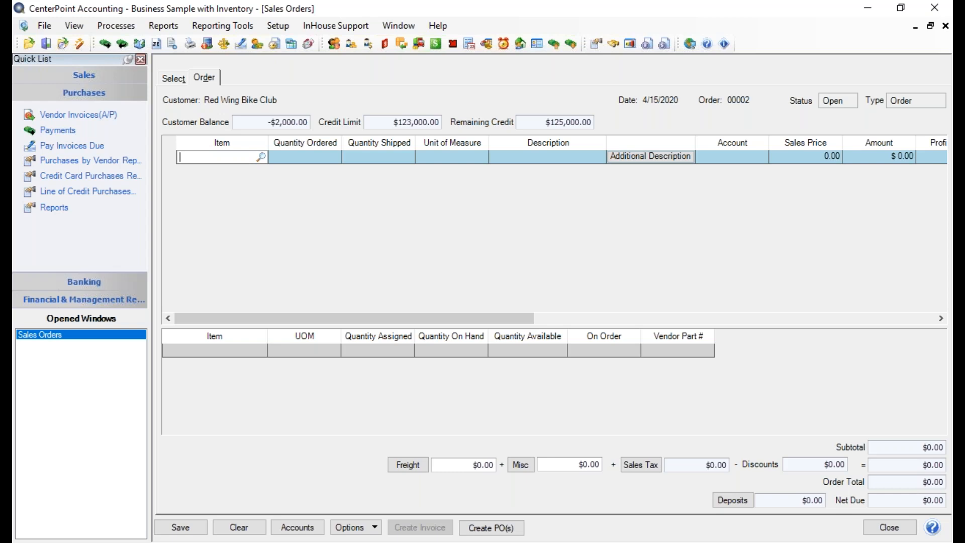
key("F4")
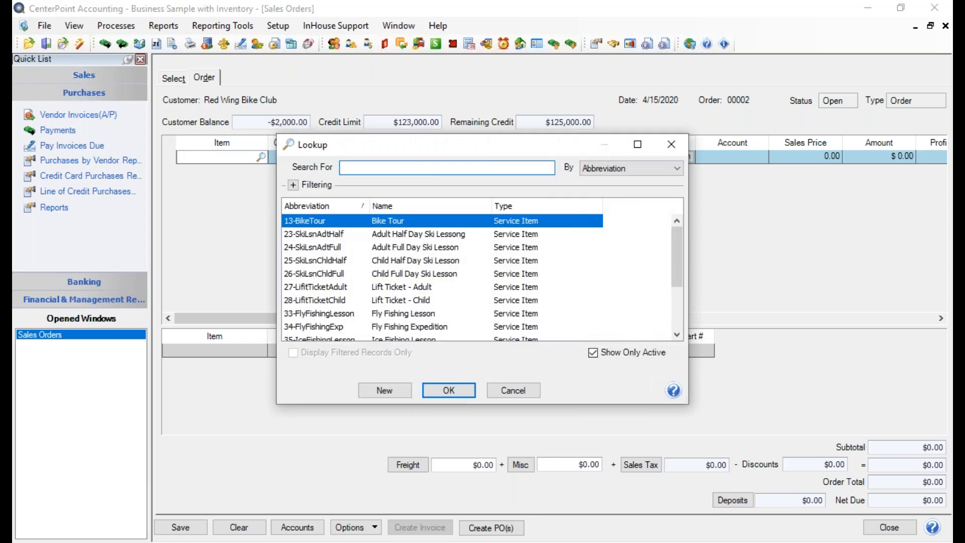
key("Down")
key("Down")
key("Down")
key("Down")
key("Down")
key("Down")
key("Down")
key("Down")
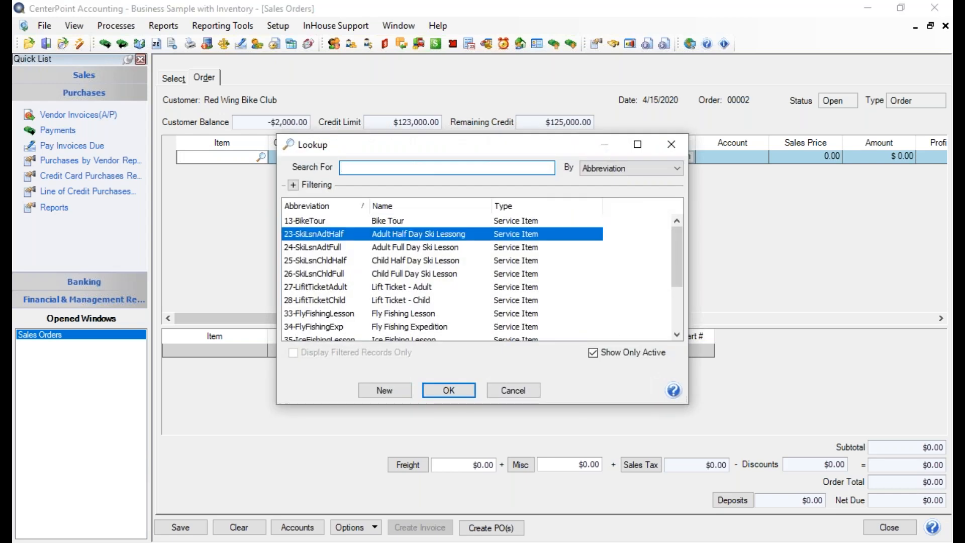
key("Down")
key("Down")
key("Down")
key("Down")
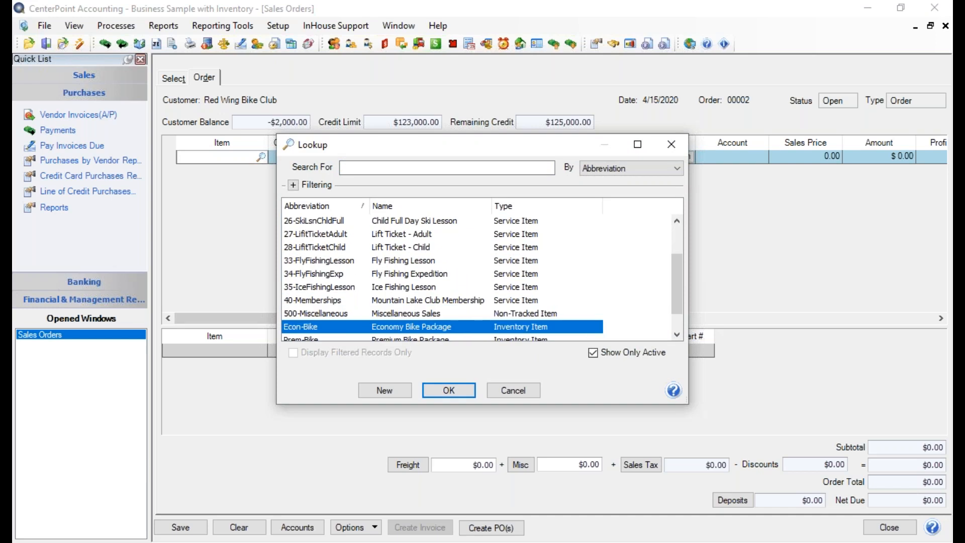
key("Return")
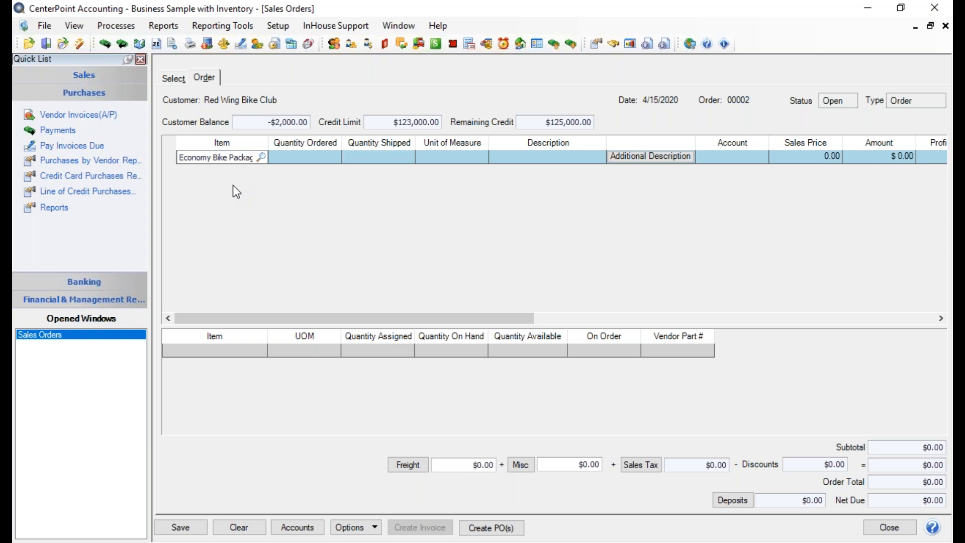
key("Tab")
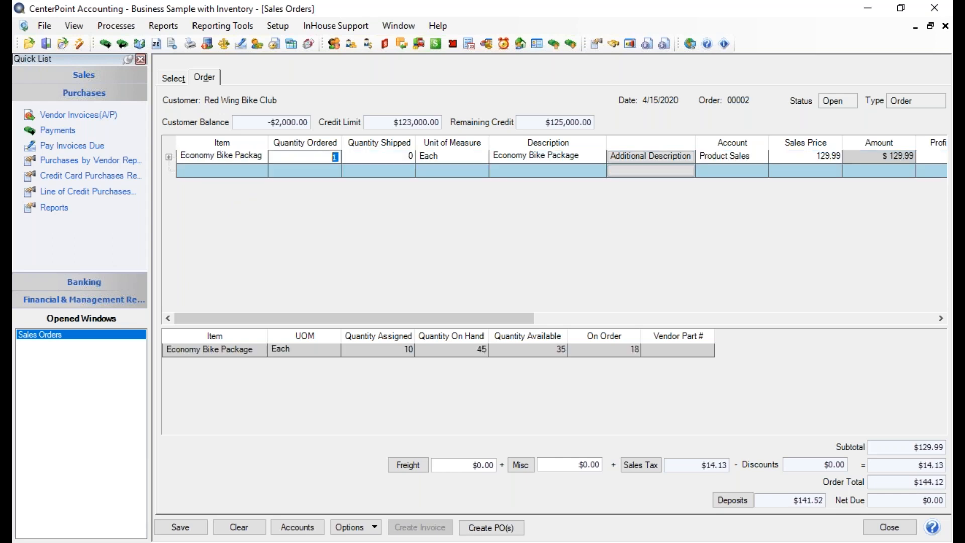
Set the Economy Bike Package line's ordered quantity to 12 and select Each as its unit of measure.
type("12")
key("Tab")
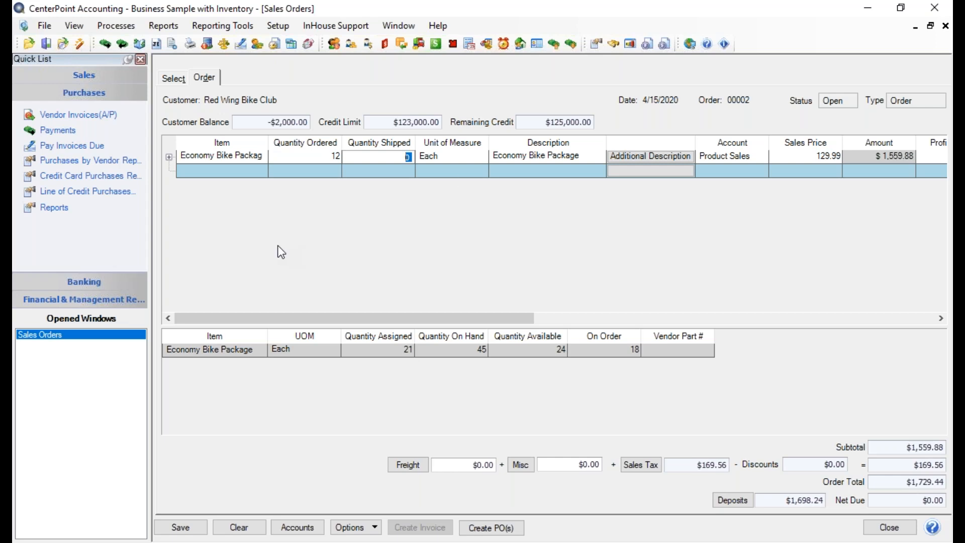
key("Tab")
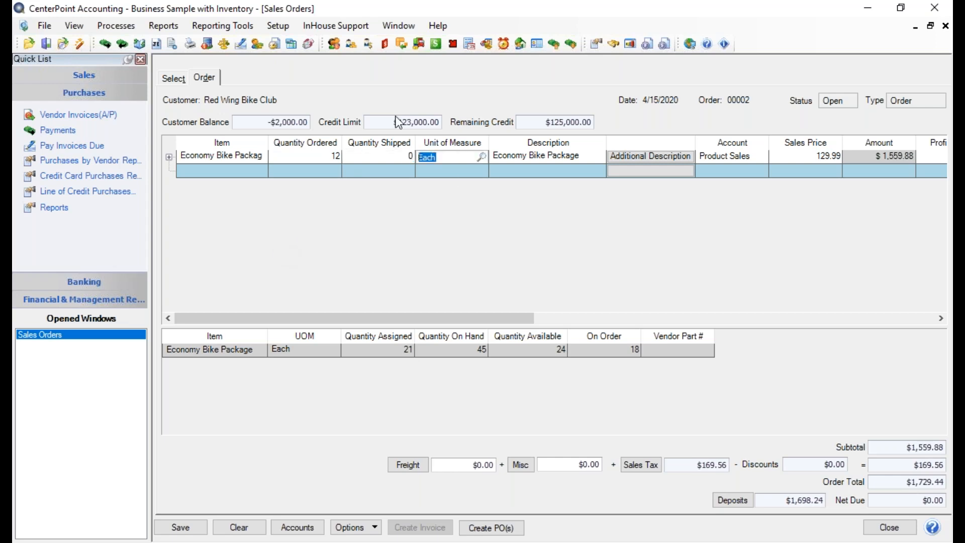
left_click(481, 157)
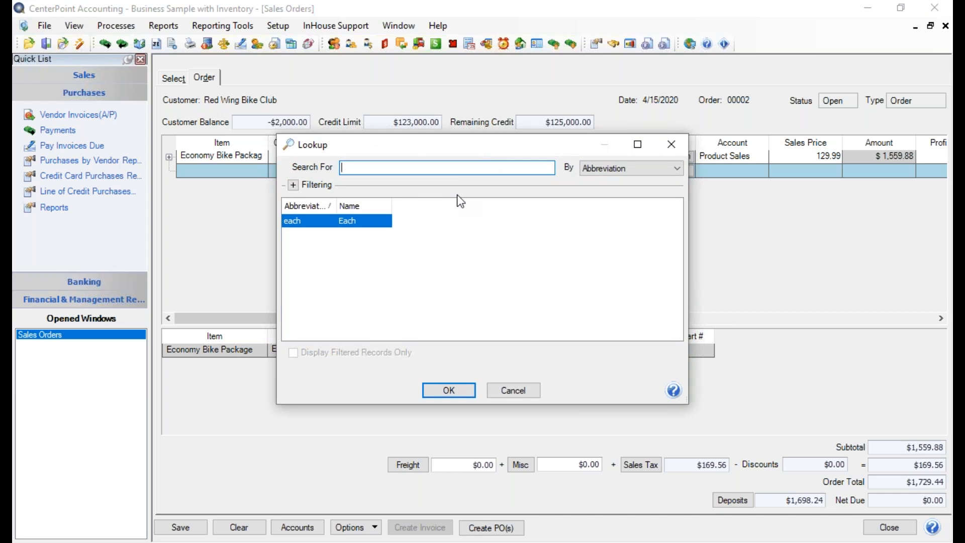
left_click(448, 390)
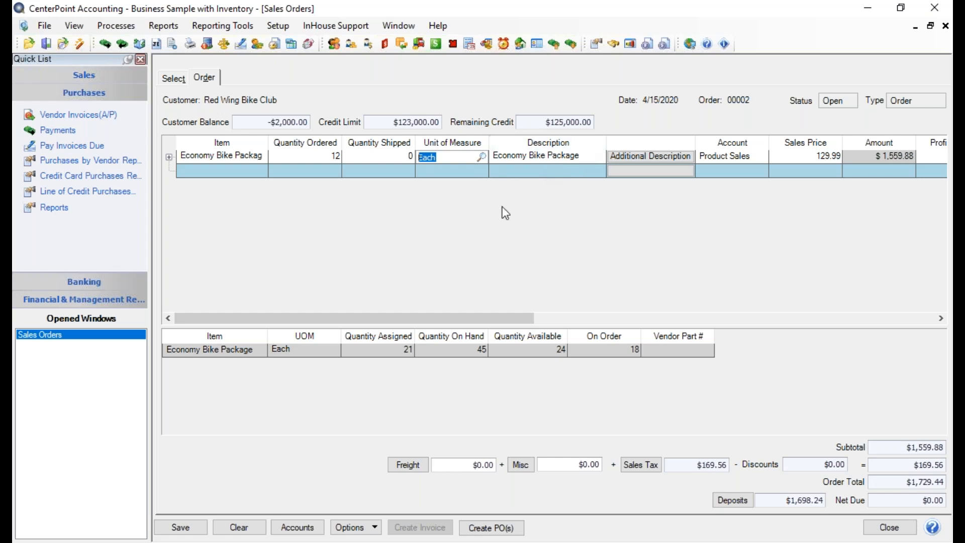
Save the additional description "Include : Bike Helmet, Tire Pressure monitor, Pump" on the Economy Bike Package line.
left_click(652, 159)
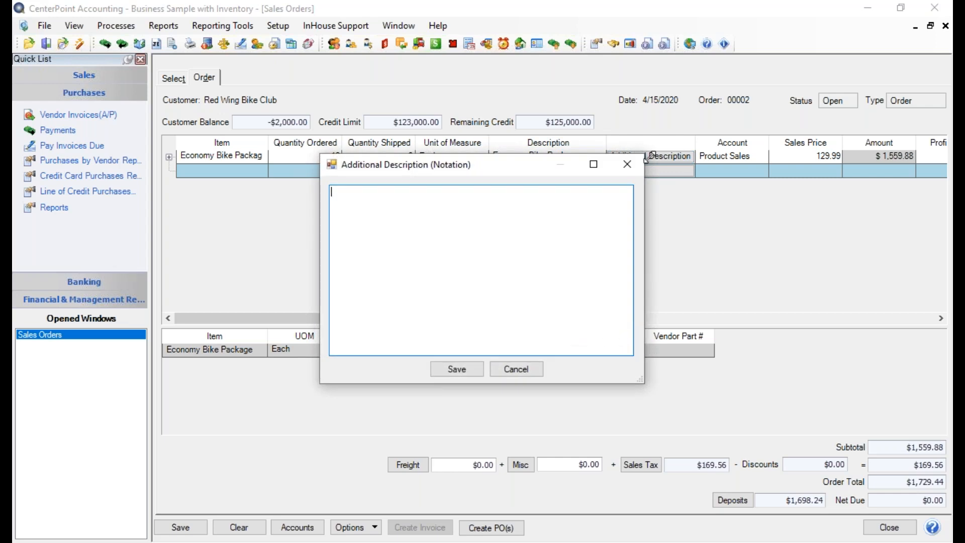
left_click_drag(513, 168, 515, 227)
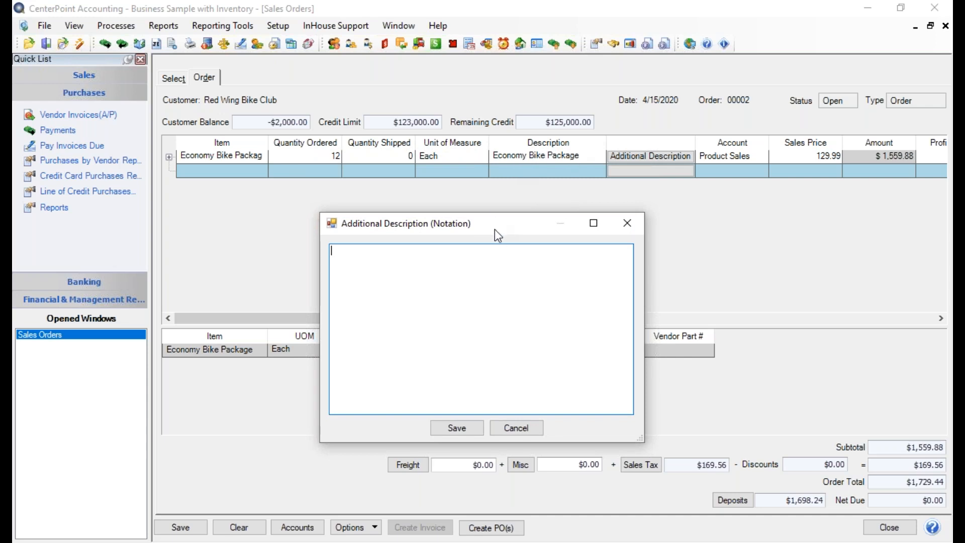
left_click_drag(494, 230, 503, 175)
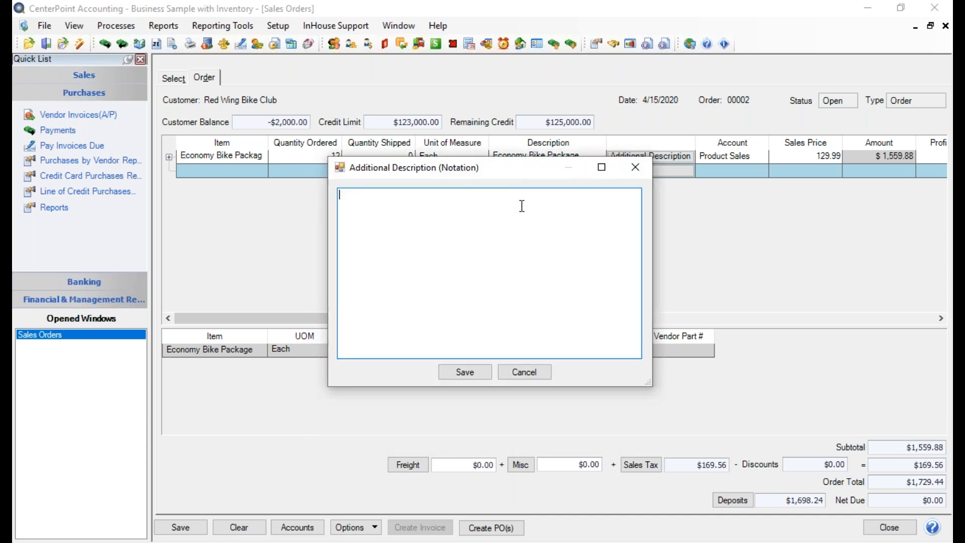
type("Include : Bike Helmet, Ti")
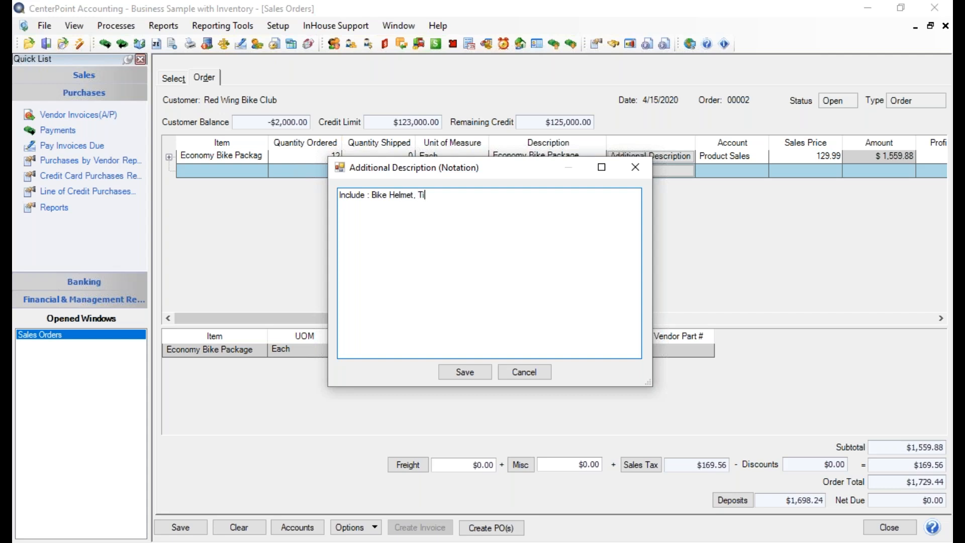
type("re Pressure monitor, Pump")
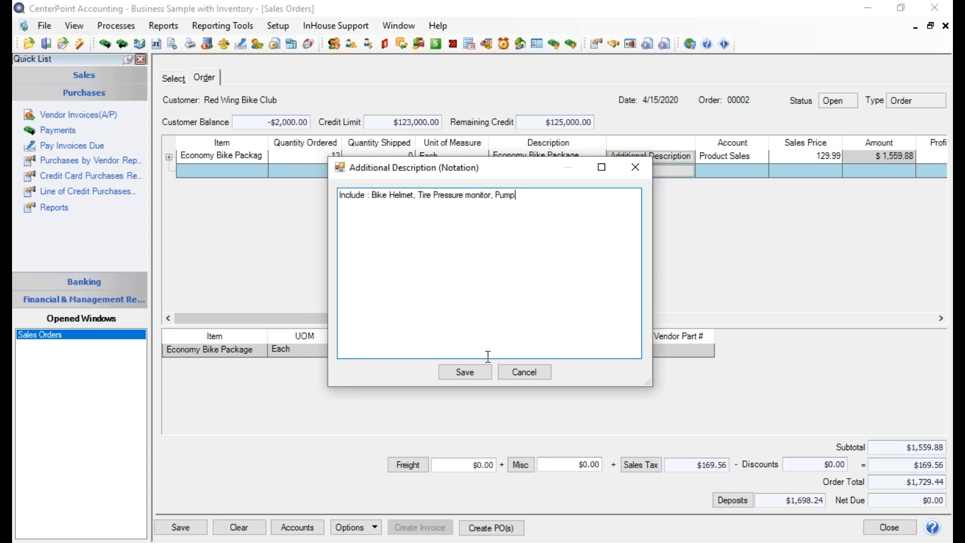
left_click(487, 371)
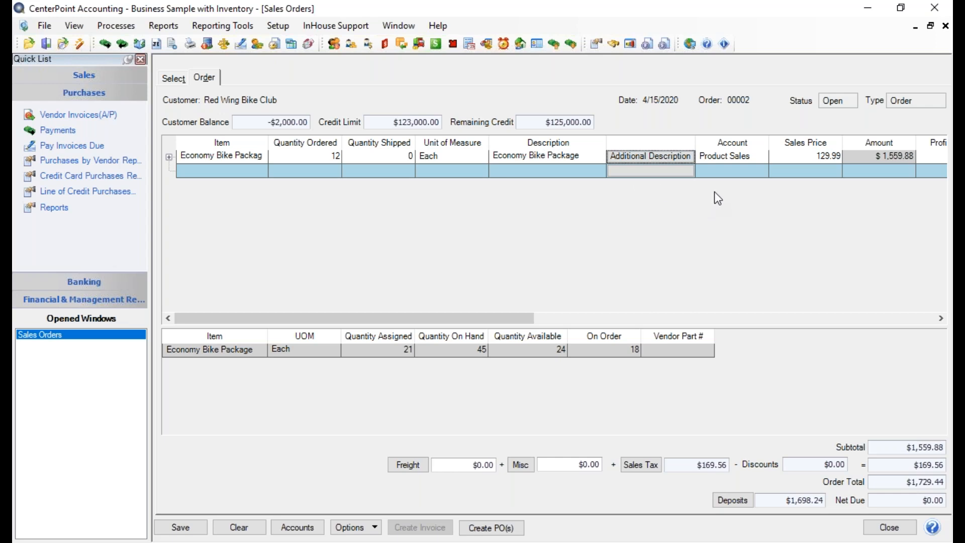
Assign the Biking Equipment profit center and the Minnesota Store location to the Economy Bike Package line.
key("Tab")
key("Tab")
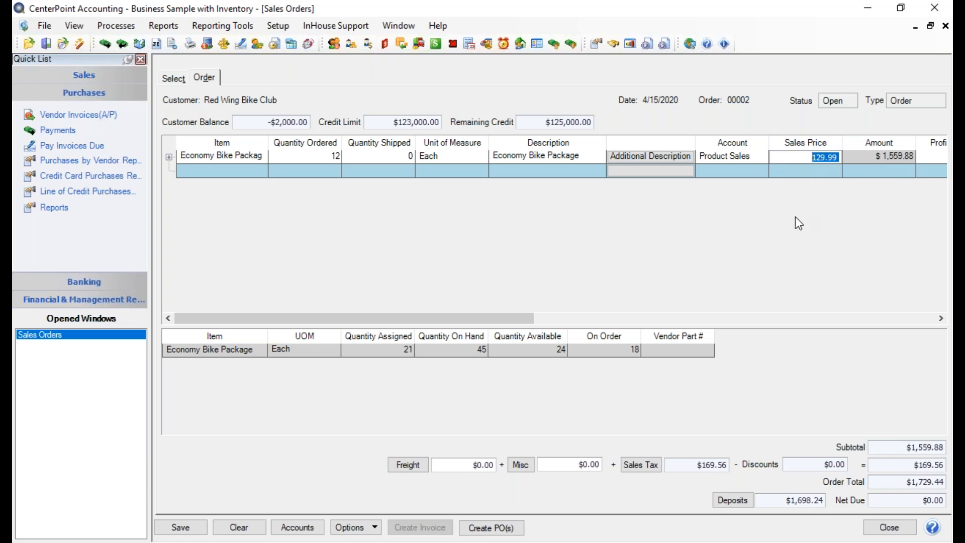
key("Tab")
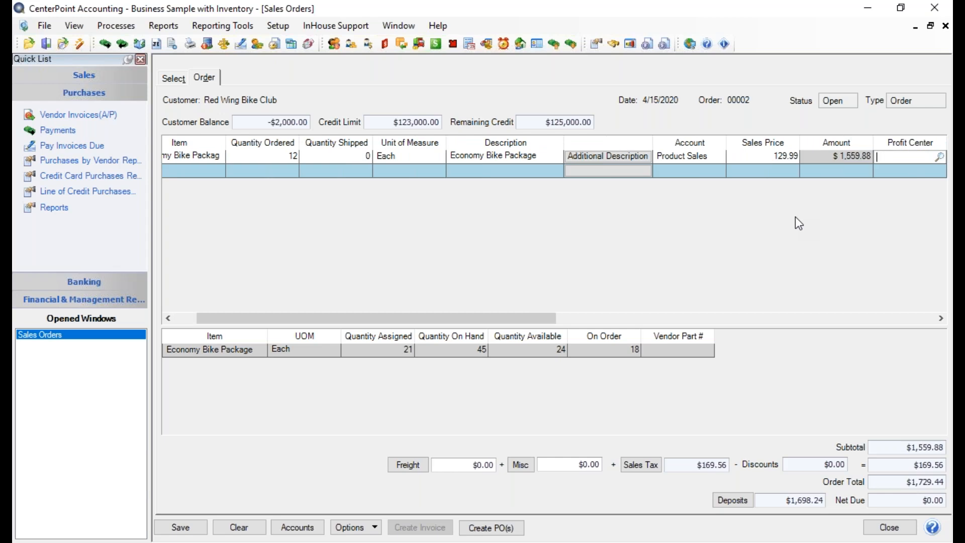
type("biki")
key("Tab")
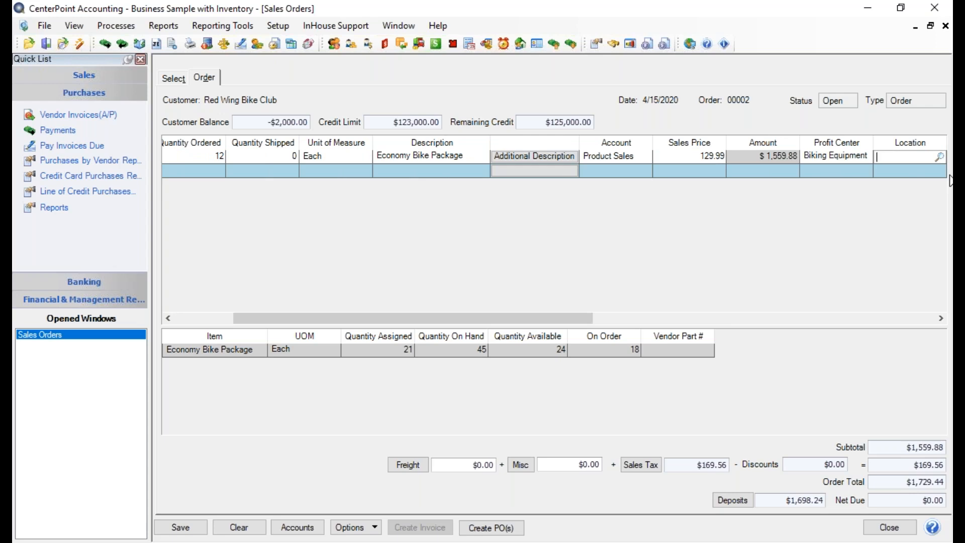
type("ill")
key("Tab")
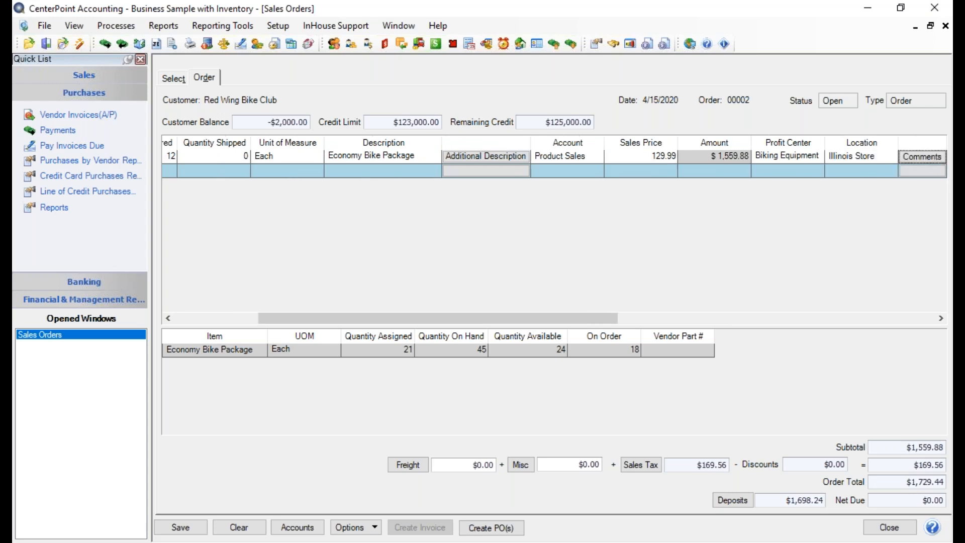
left_click(850, 157)
type("min")
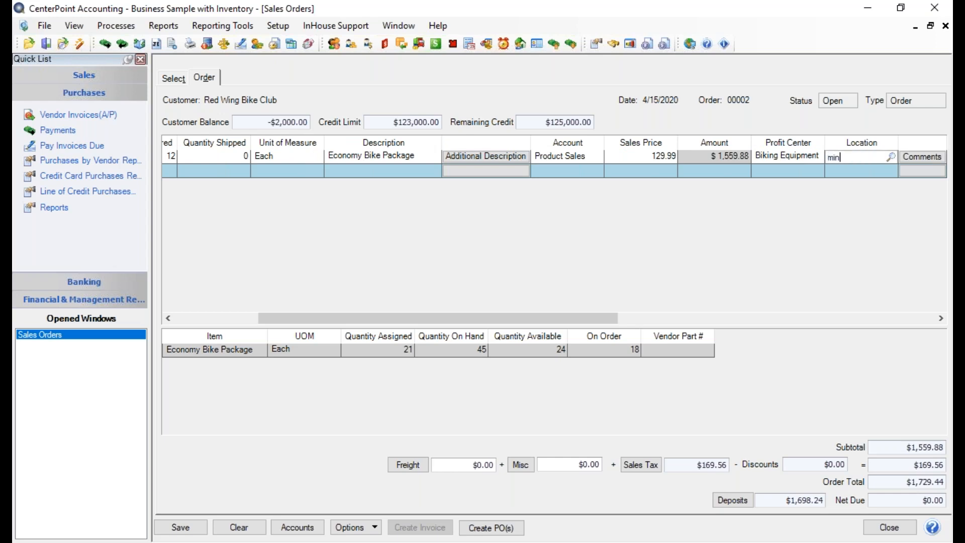
key("Tab")
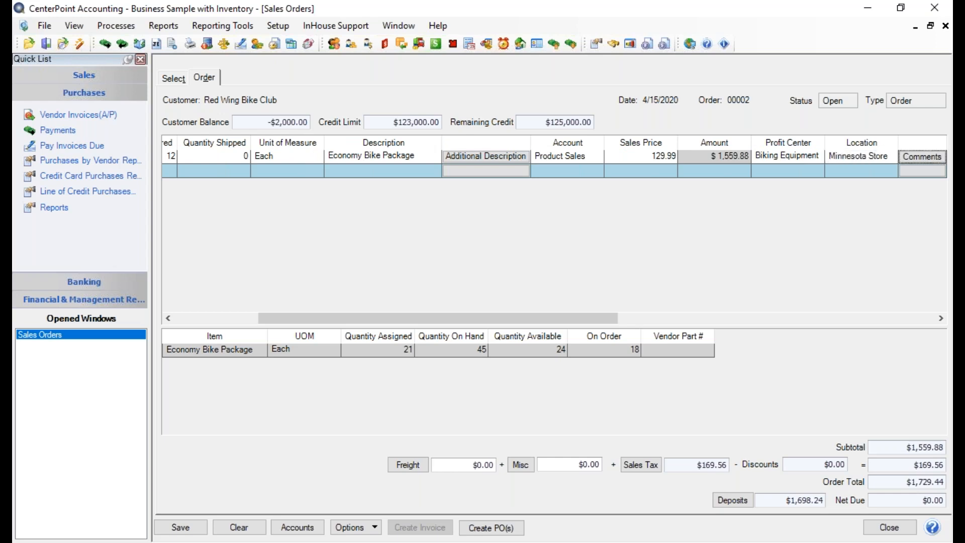
Add the service item Bike Tour to the second order line using the item lookup, with an ordered quantity of 18.
key("Tab")
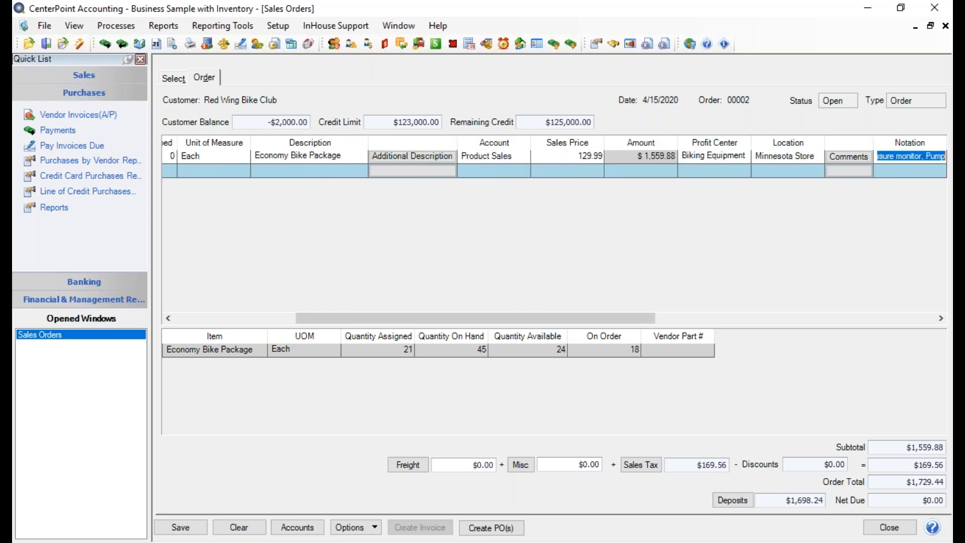
key("Tab")
key("Tab")
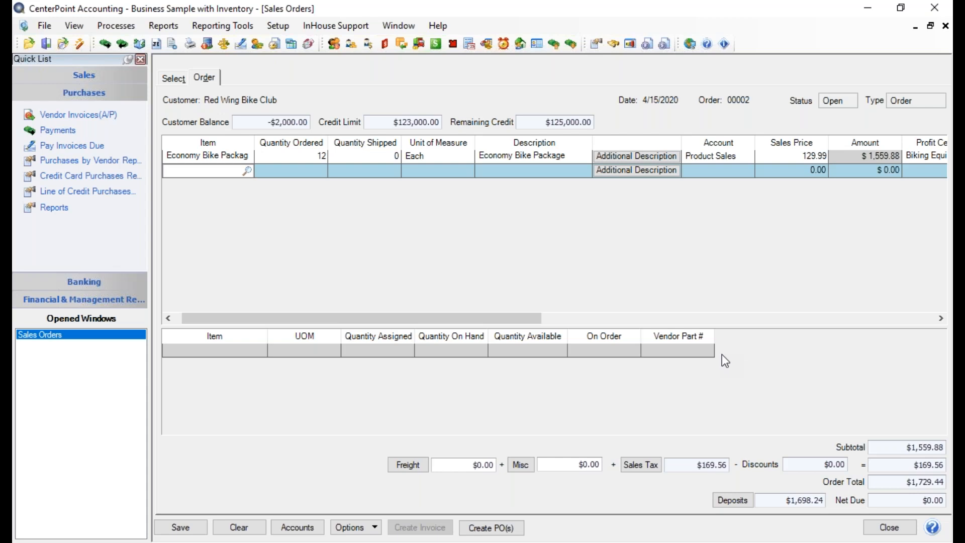
type("bike")
key("Tab")
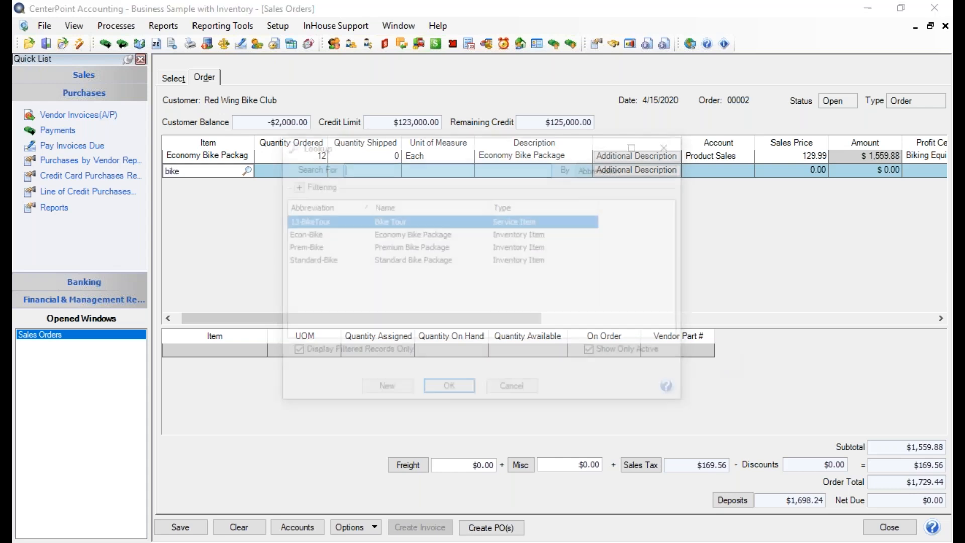
left_click(455, 396)
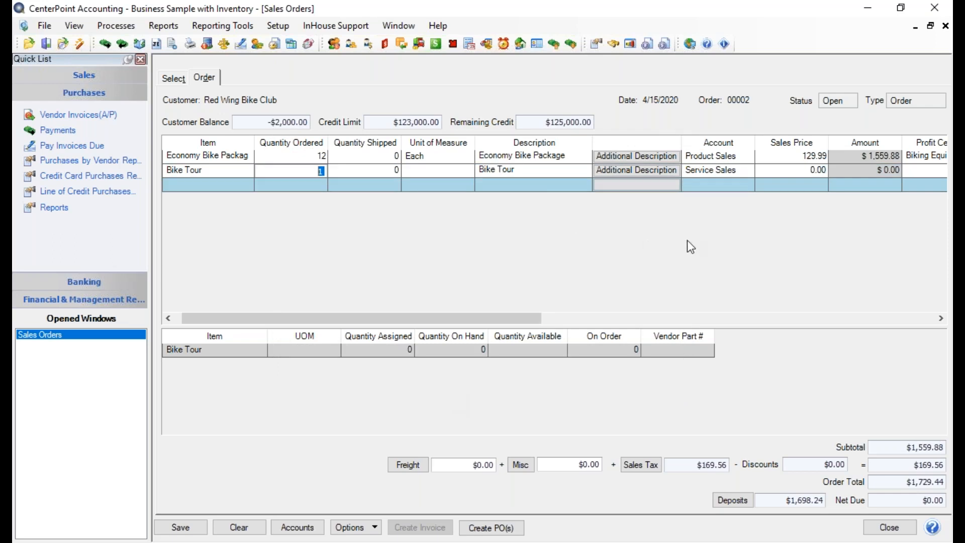
type("18")
key("Tab")
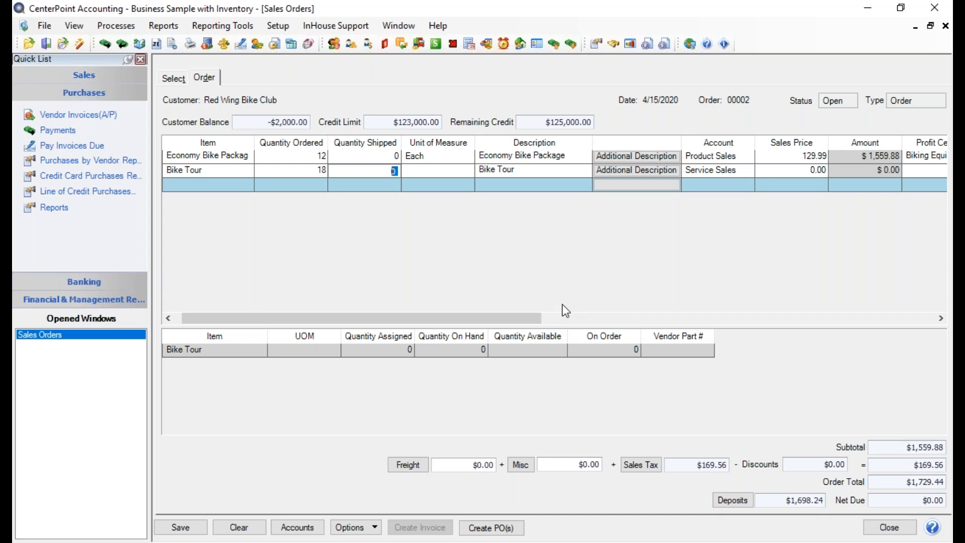
Hide the information grid below the order lines and show it again.
left_click(375, 528)
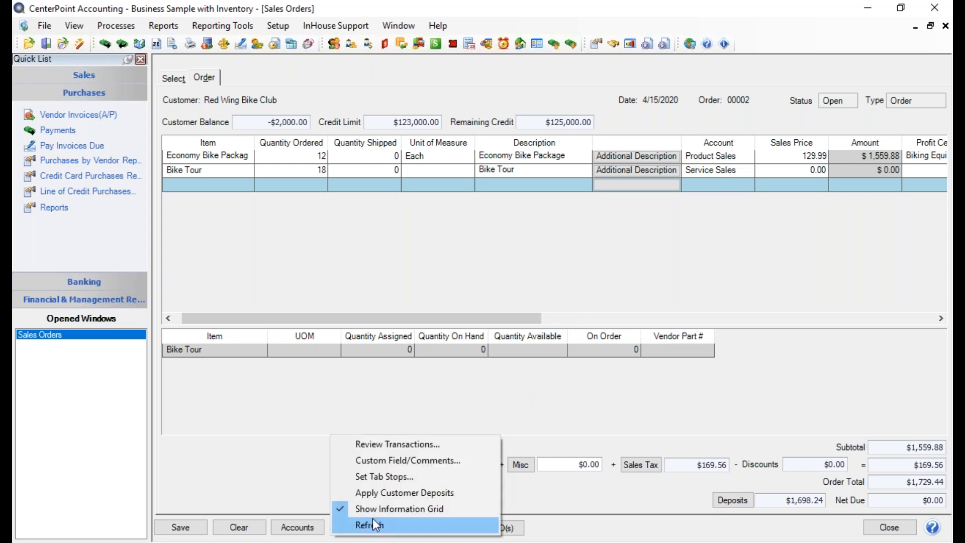
left_click(351, 508)
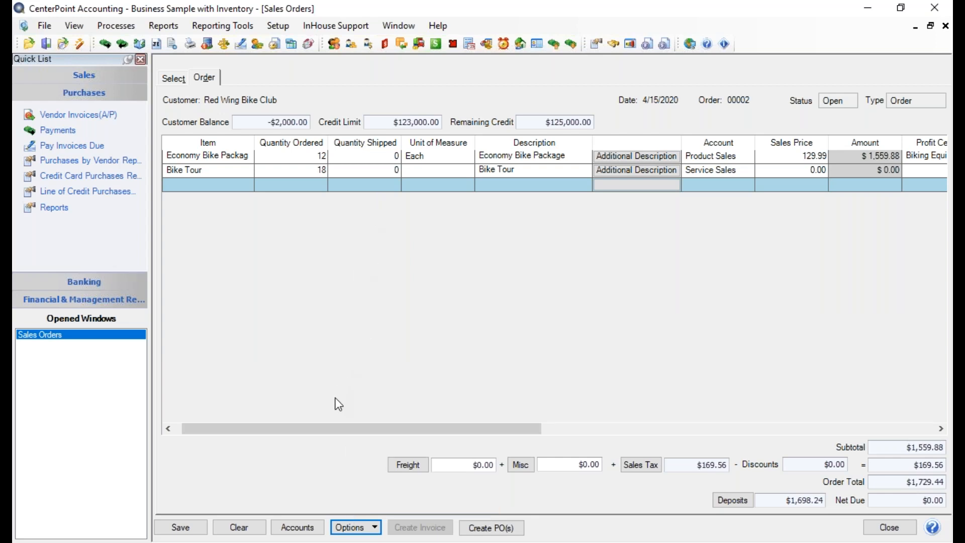
left_click(340, 525)
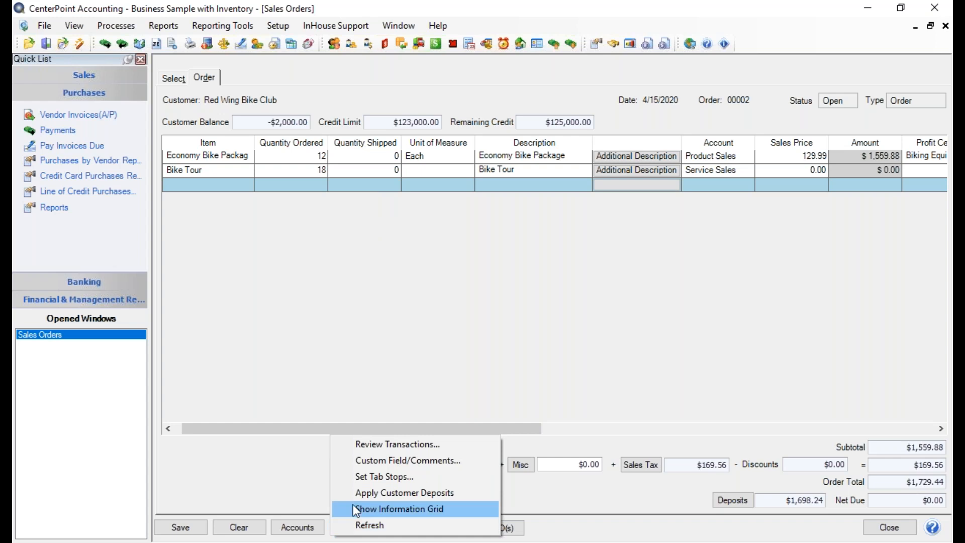
left_click(353, 504)
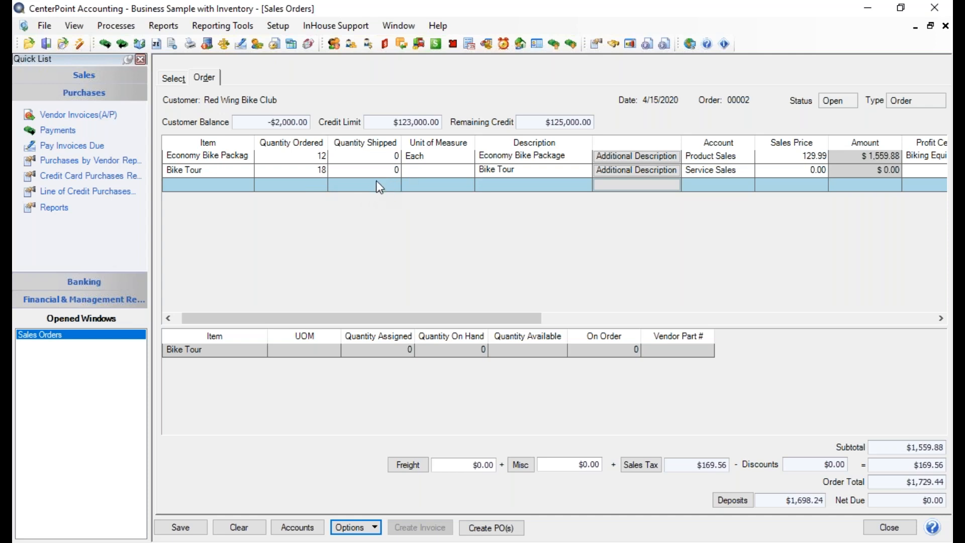
Check the units of measure offered for the Bike Tour line and close the lookup without choosing one.
key("Tab")
left_click(438, 169)
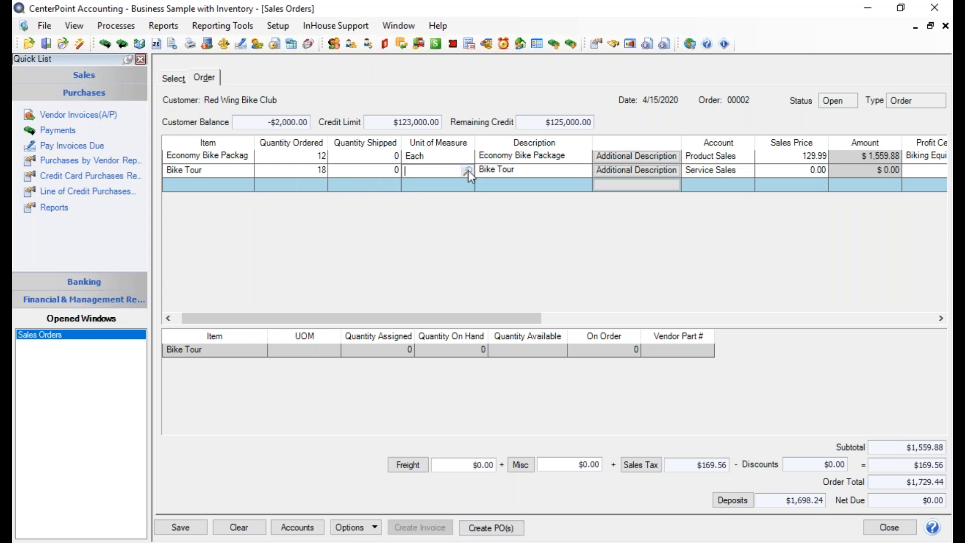
left_click(469, 171)
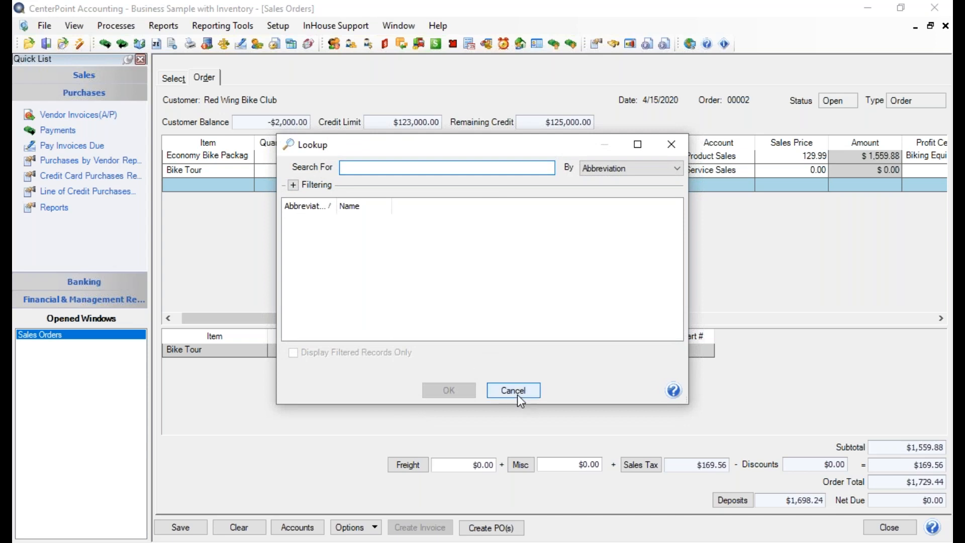
left_click(517, 392)
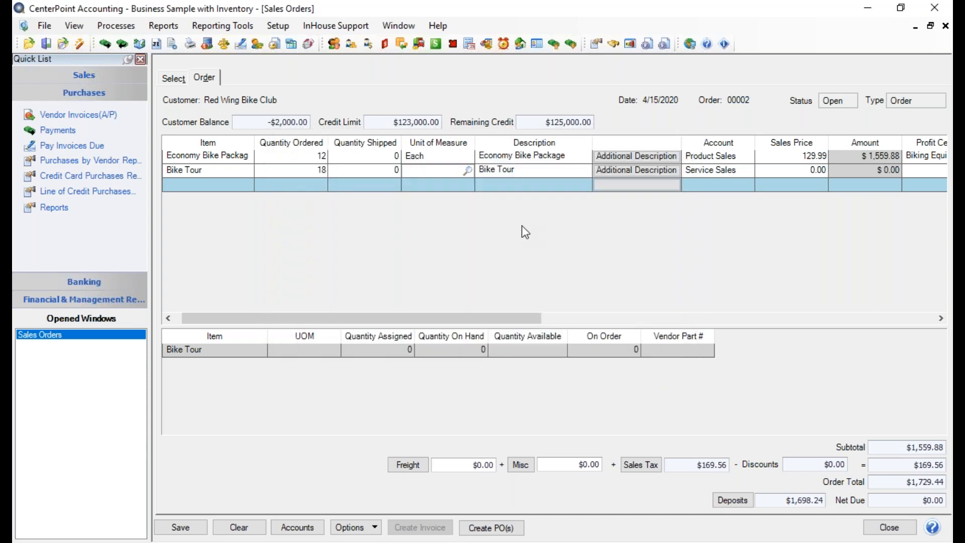
Set the Bike Tour line's sales price to 45.00.
key("Tab")
key("Tab")
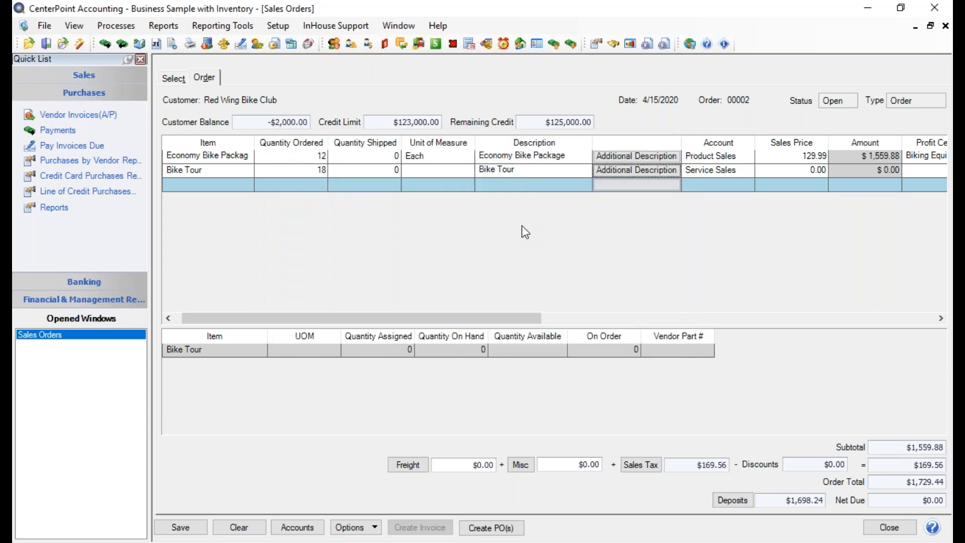
key("Tab")
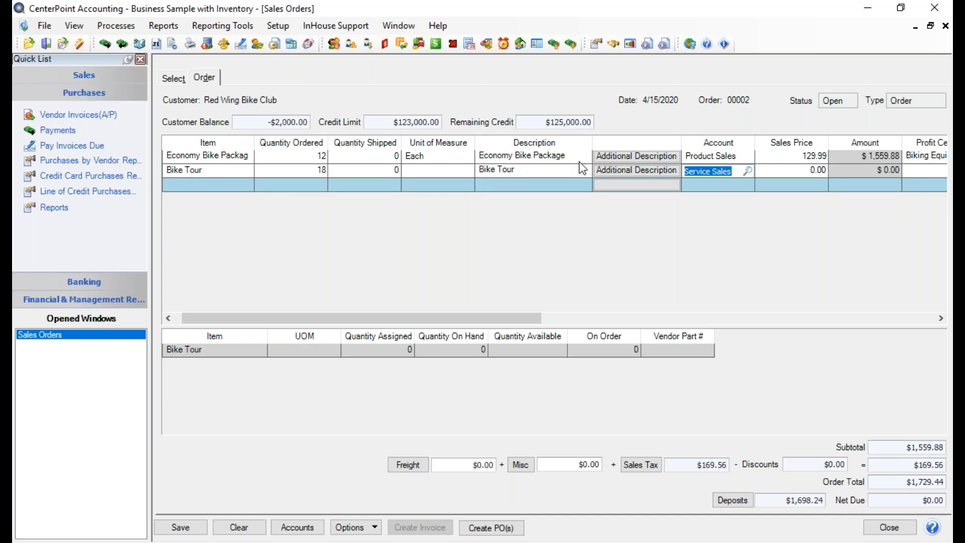
left_click(780, 171)
left_click_drag(780, 170, 870, 189)
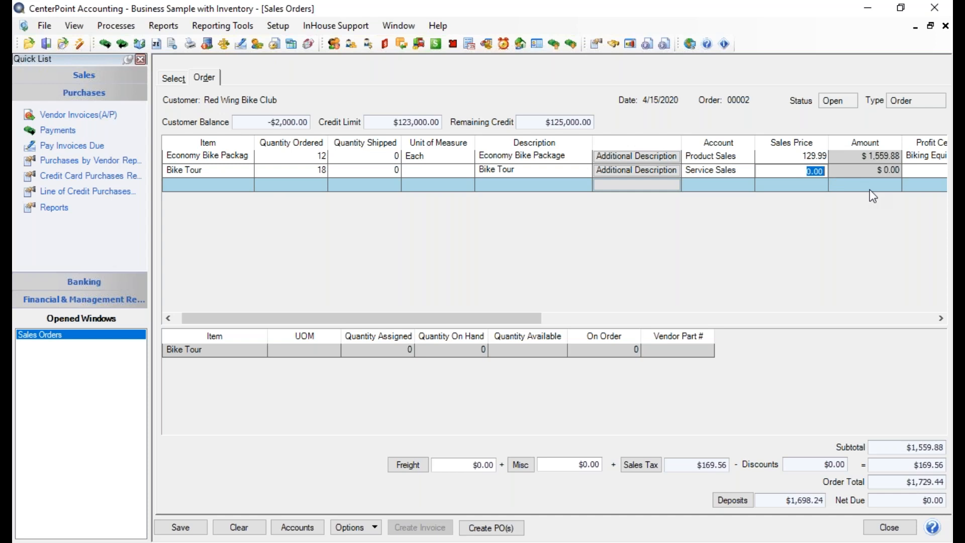
type("45.")
key("Tab")
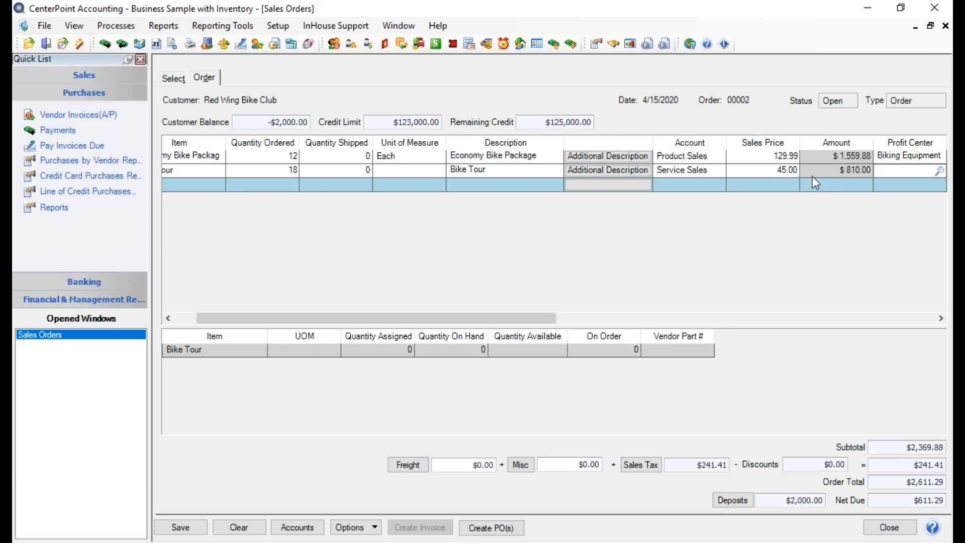
Assign the Biking Equipment profit center and the Minnesota Store location to the Bike Tour line.
type("bikin")
key("Tab")
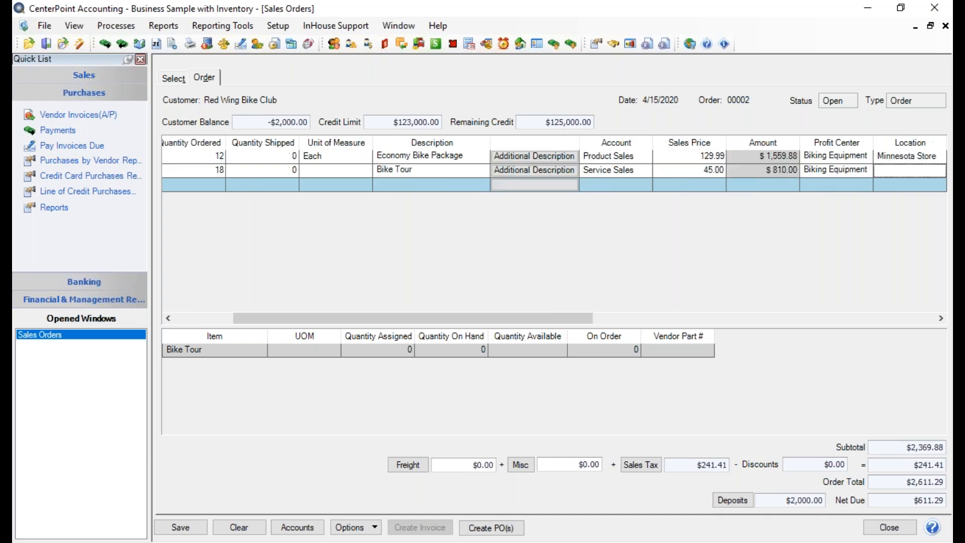
type("min")
key("Tab")
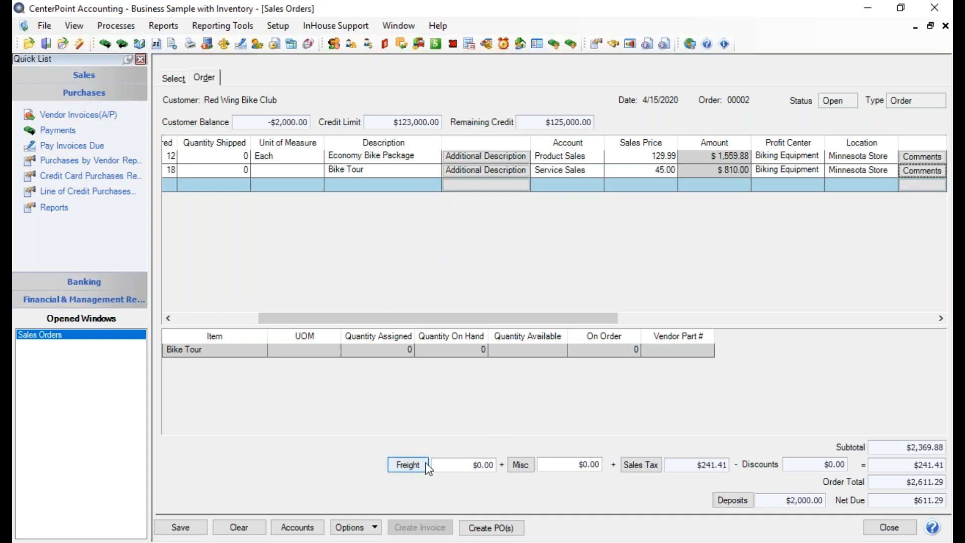
Review the order's freight amount, sales tax adjustments by tax authority, and discounts amount.
left_click(453, 465)
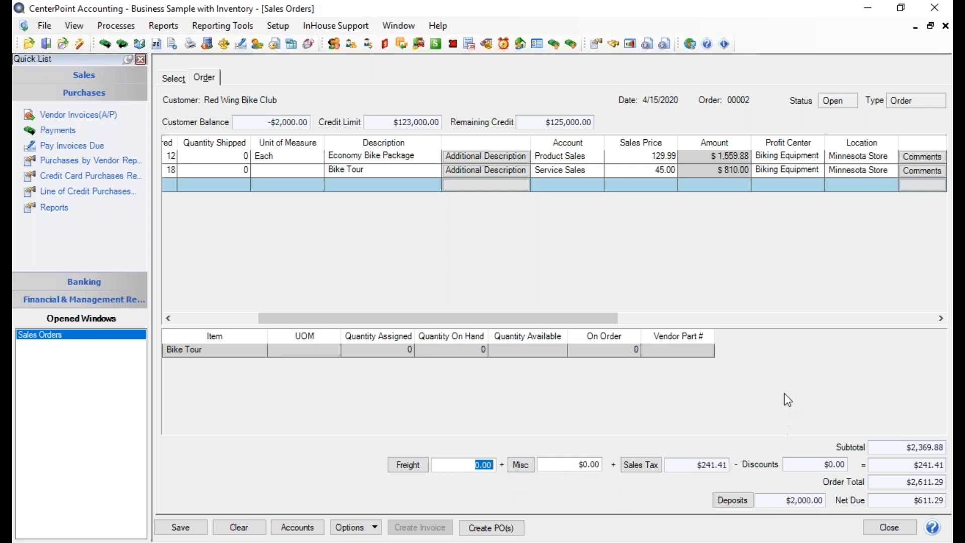
left_click(649, 467)
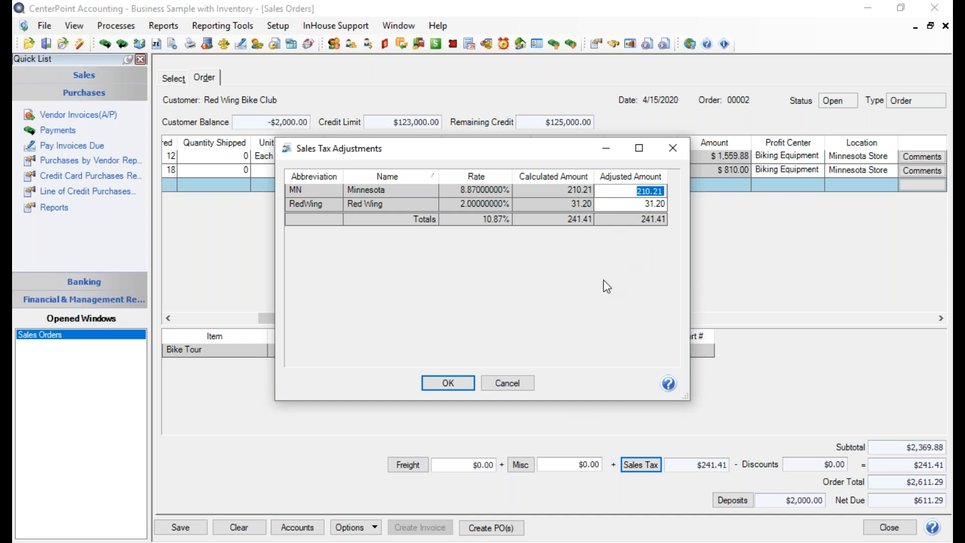
left_click(448, 383)
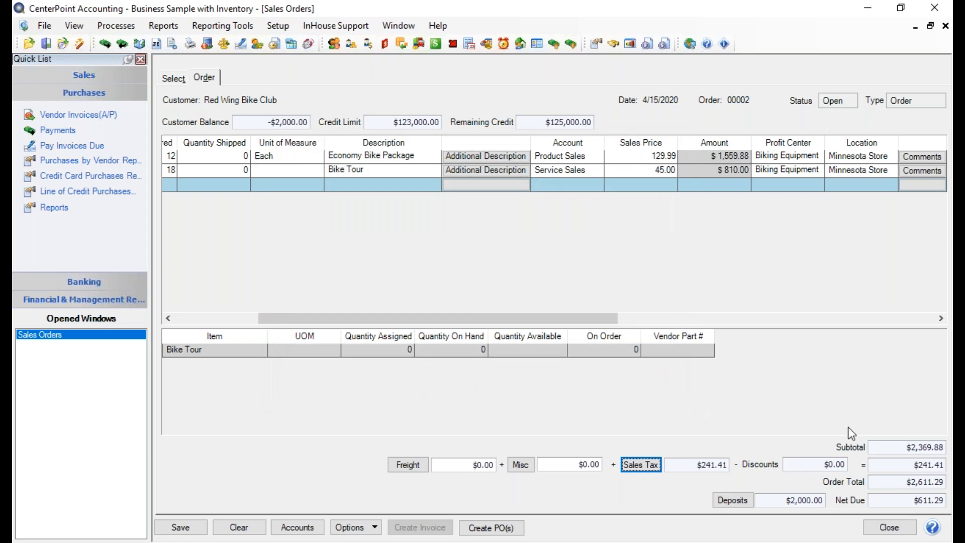
left_click(807, 461)
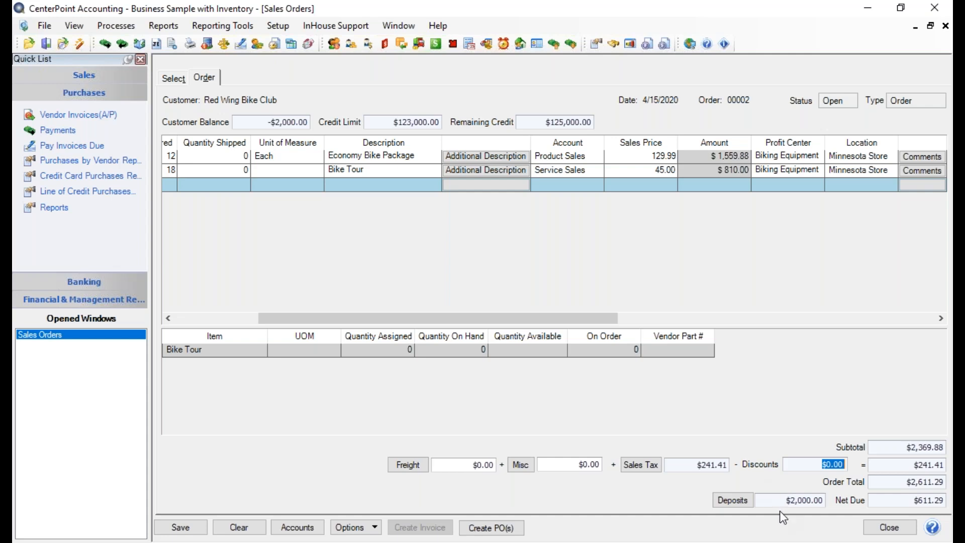
Review the customer deposit applied to the order and keep customer deposits applied automatically to invoices.
left_click(740, 501)
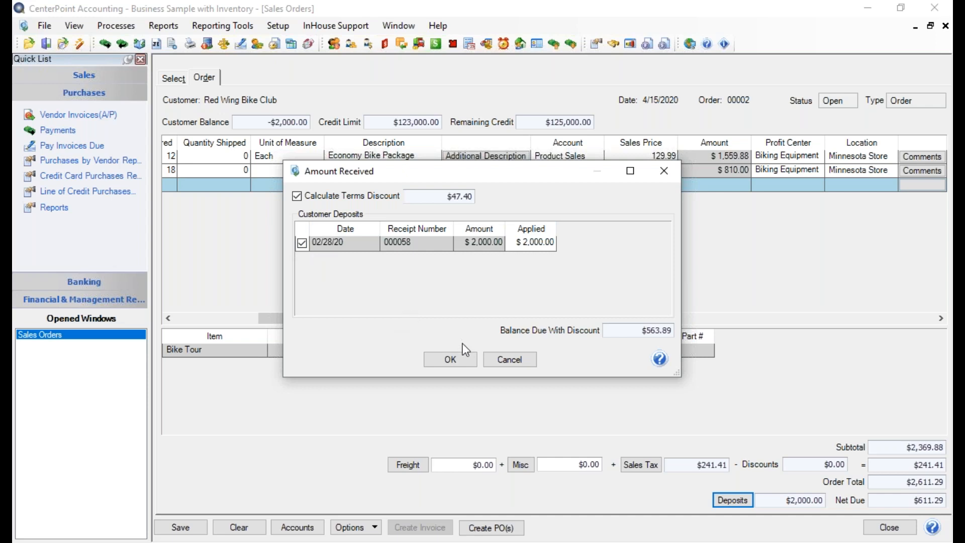
left_click(465, 358)
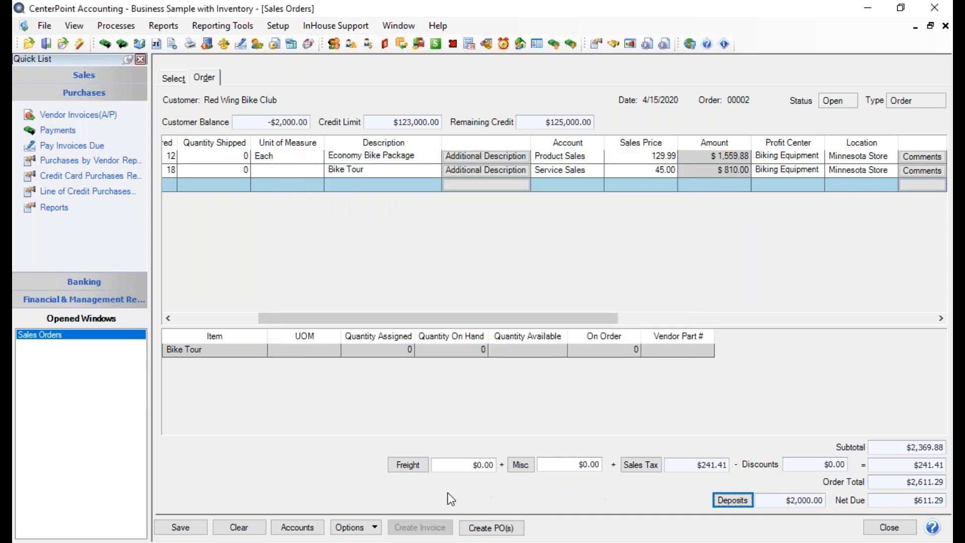
left_click(363, 533)
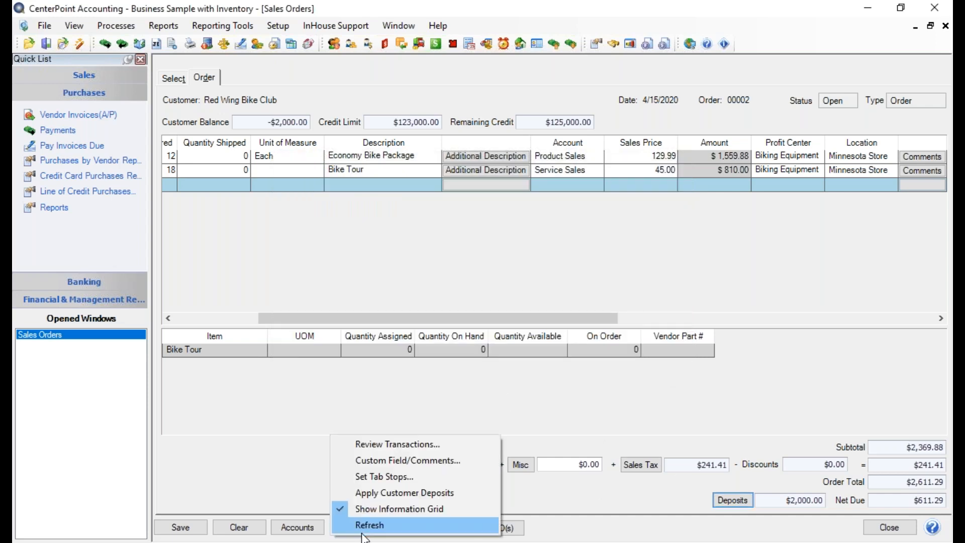
left_click(397, 495)
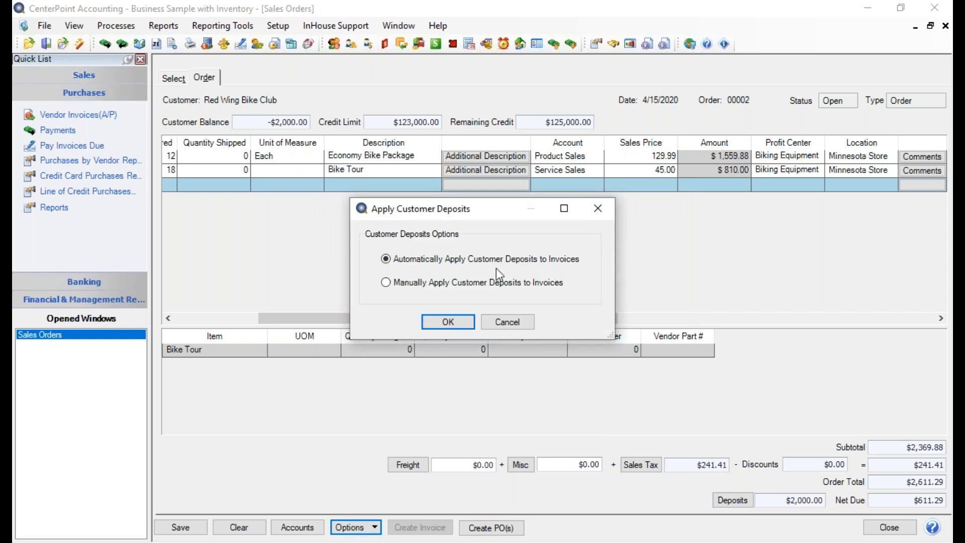
left_click(443, 322)
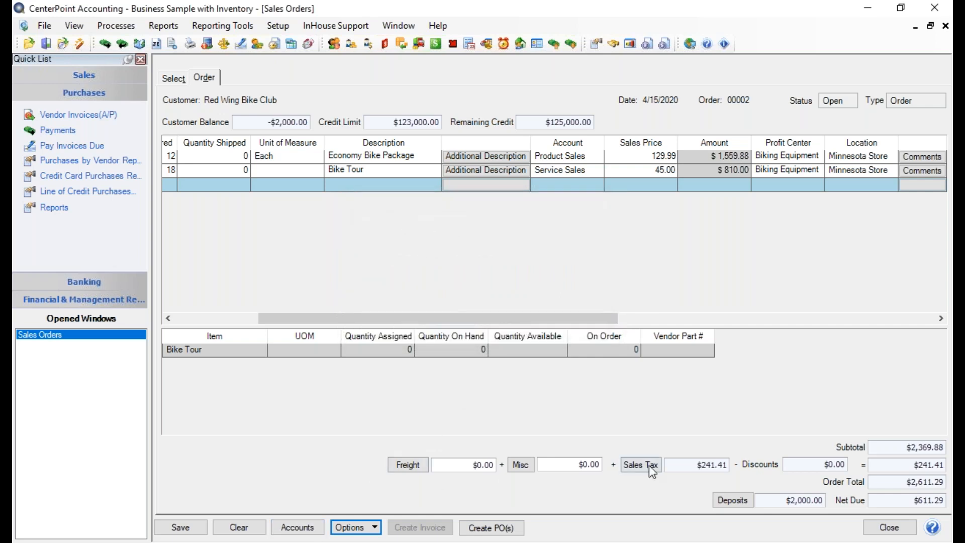
Remove the 02/28/20 customer deposit from the order, keeping the terms discount calculation enabled after switching it off and on.
left_click(721, 501)
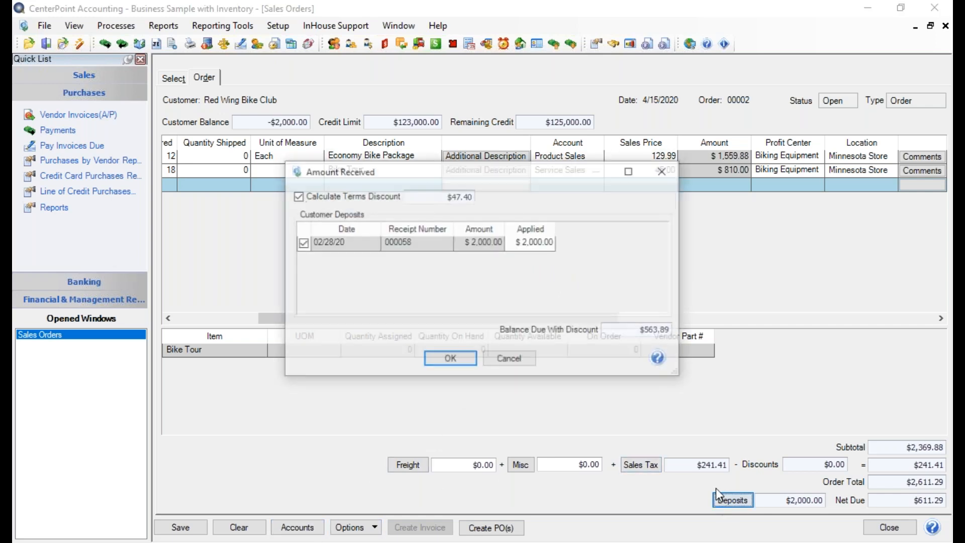
left_click(301, 245)
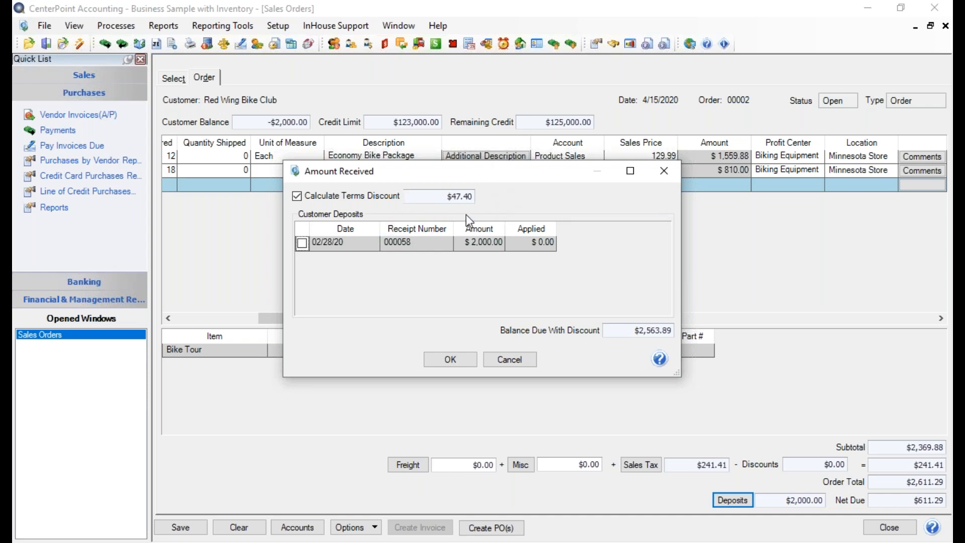
left_click(301, 201)
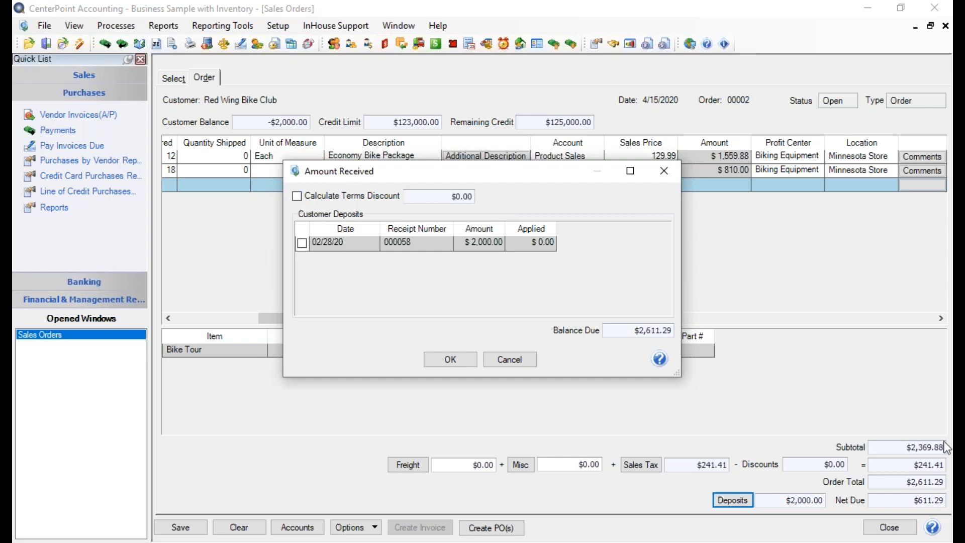
left_click(297, 196)
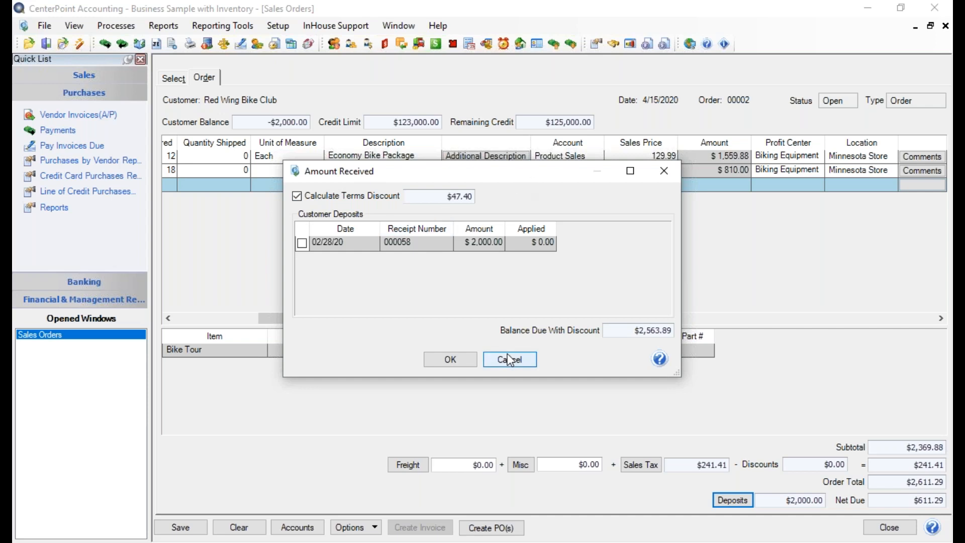
left_click(456, 357)
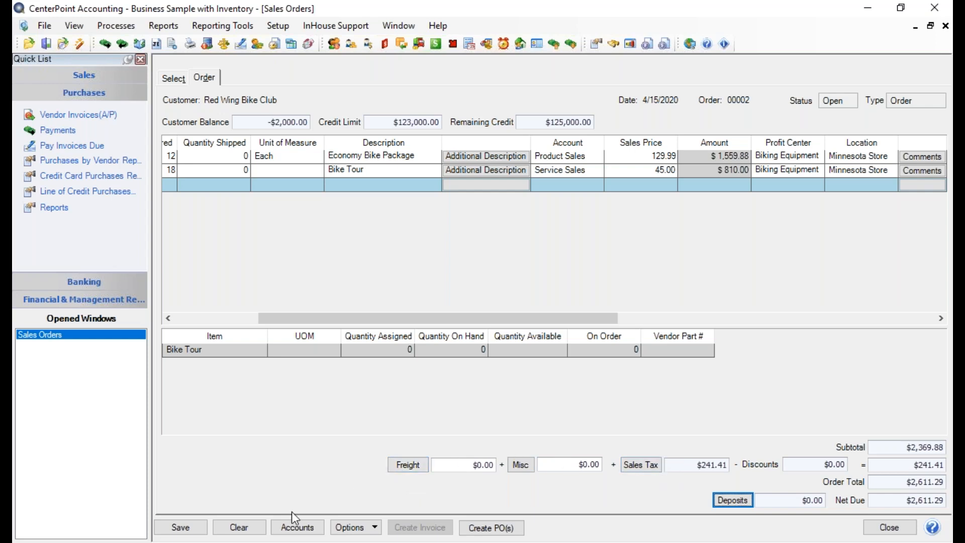
Review the general ledger accounts and other settings assigned to this sales order.
left_click(285, 528)
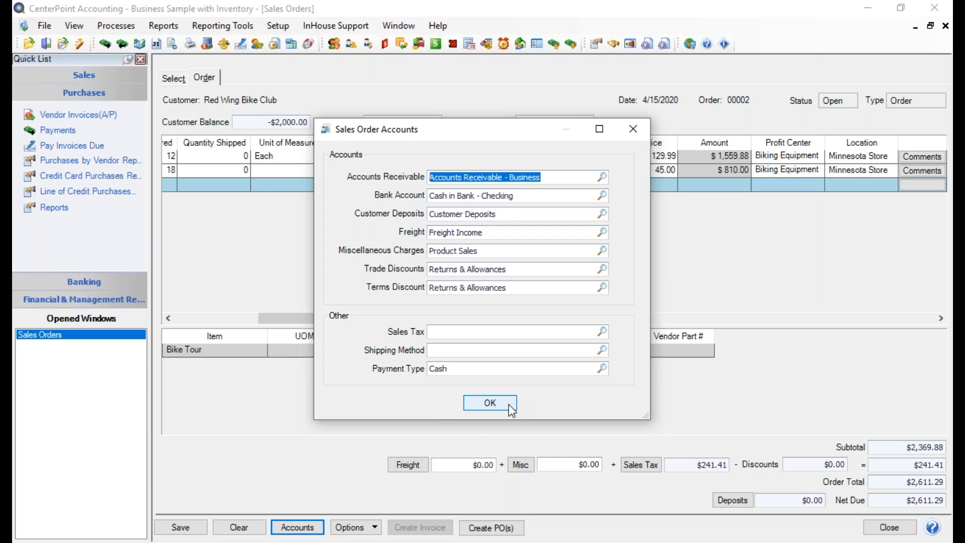
left_click(490, 404)
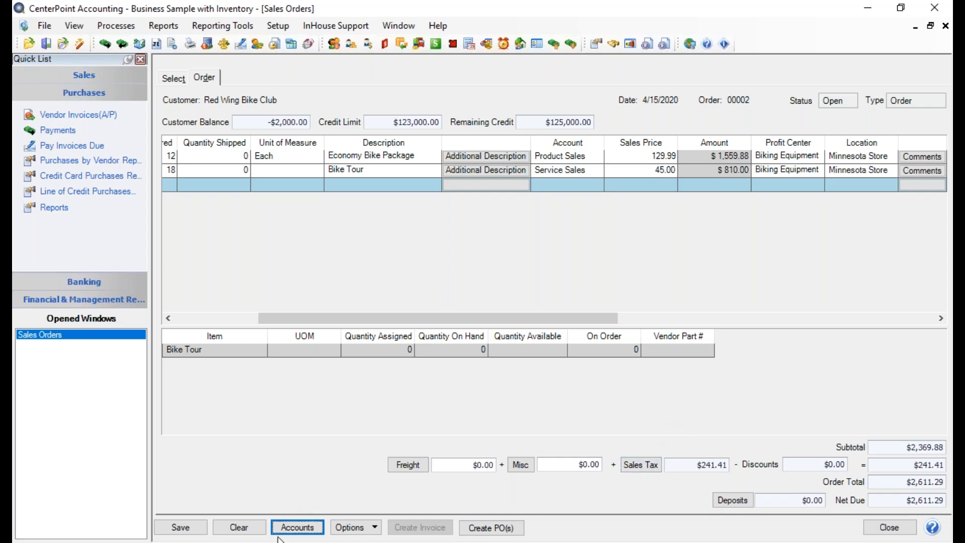
Review the database-level default accounts for customer invoices in the preferences and save them.
left_click(50, 29)
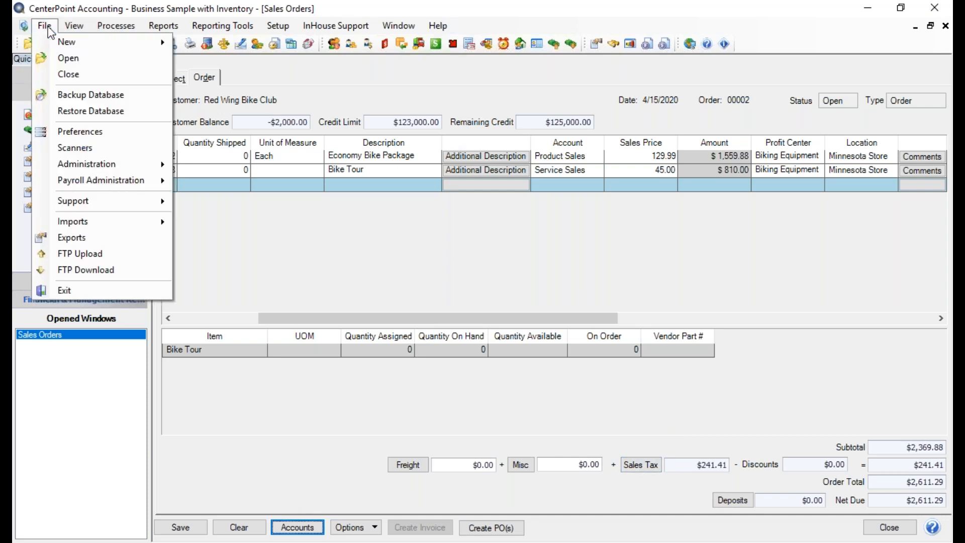
left_click(76, 128)
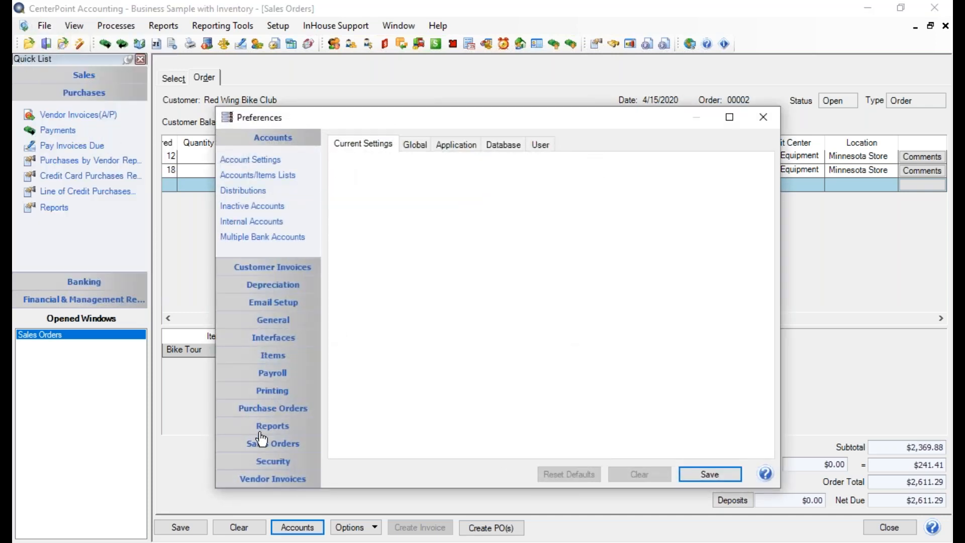
left_click(293, 271)
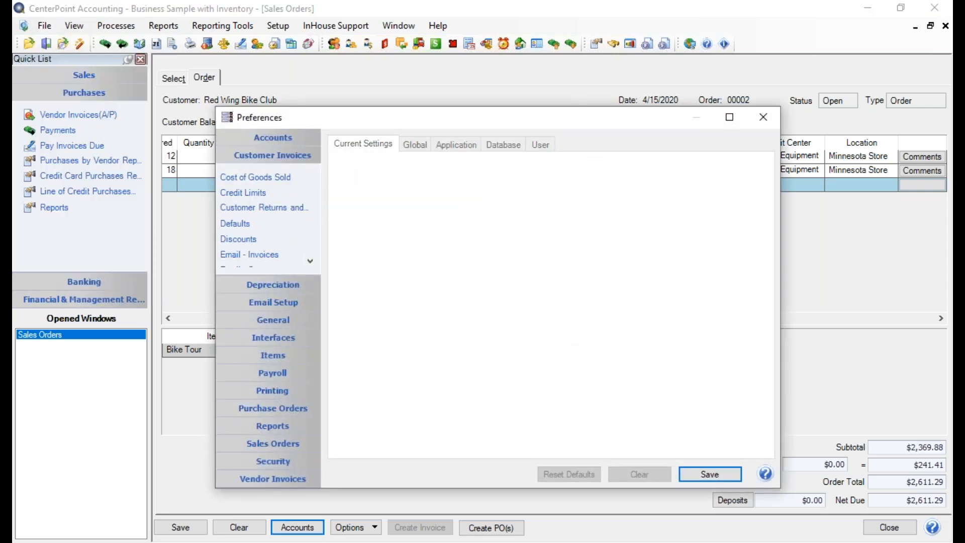
left_click(234, 224)
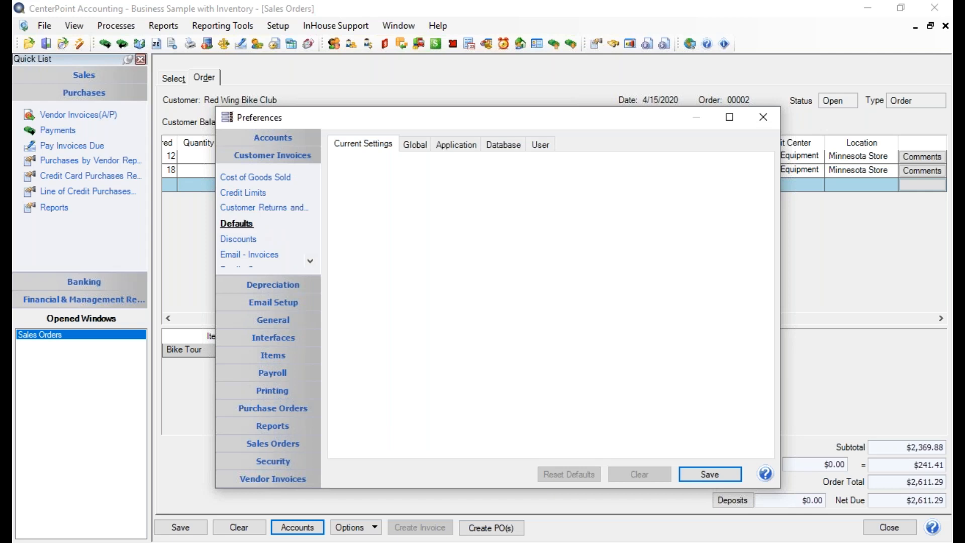
left_click(500, 145)
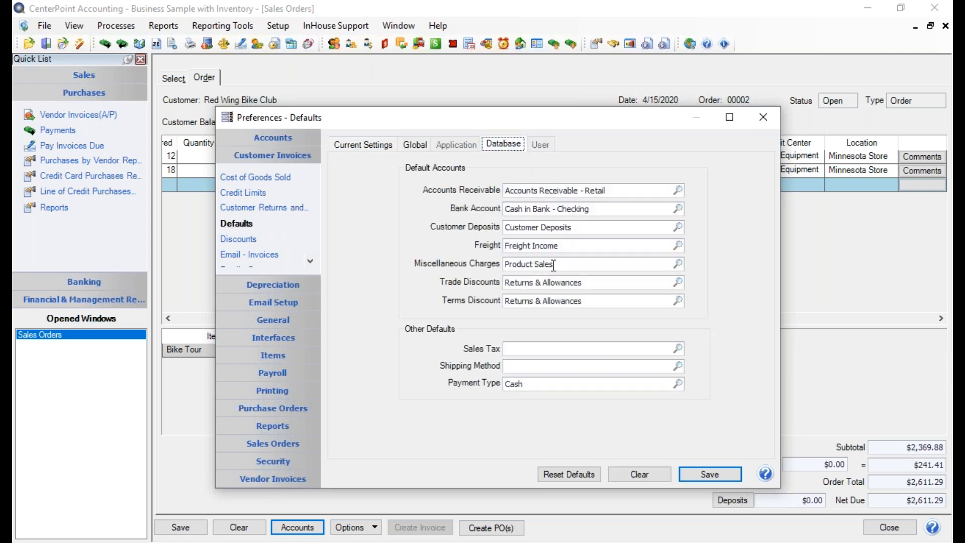
left_click(720, 475)
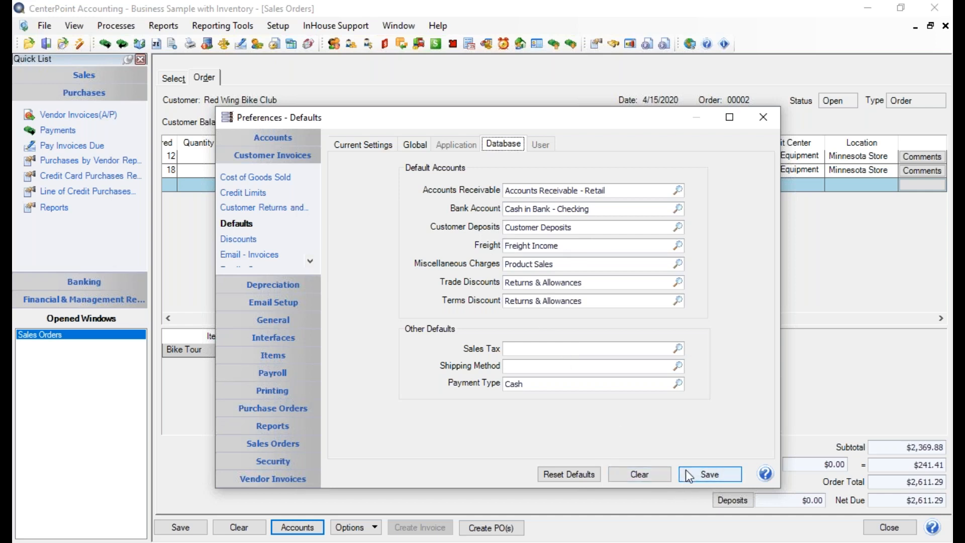
left_click(699, 473)
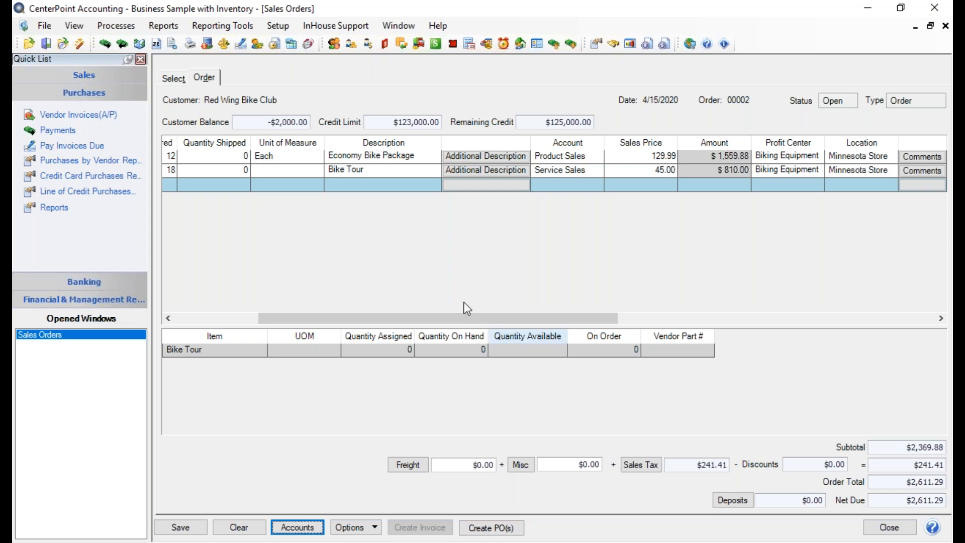
Set the sales order to print one copy on the HP Officejet Pro 8600 (Network) using the Order - Product form.
left_click(180, 79)
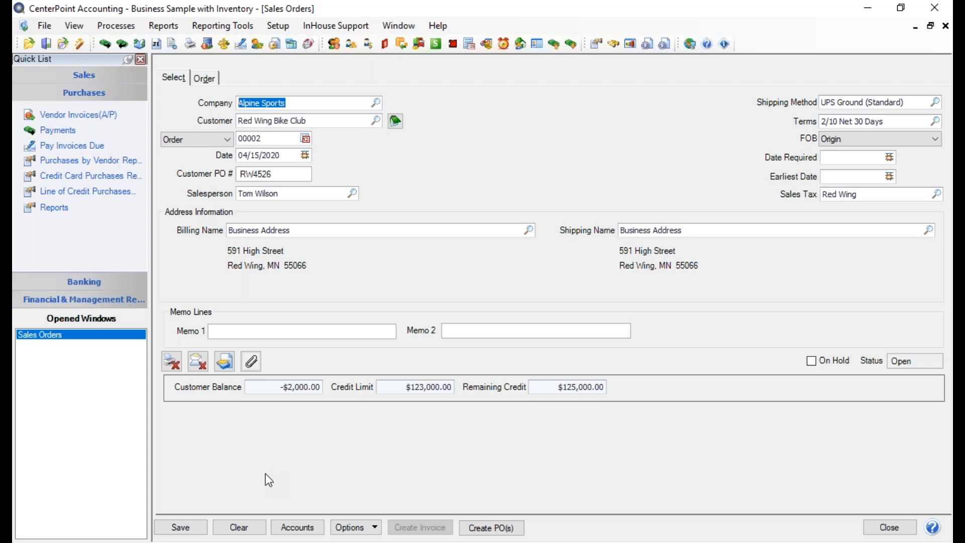
left_click(171, 364)
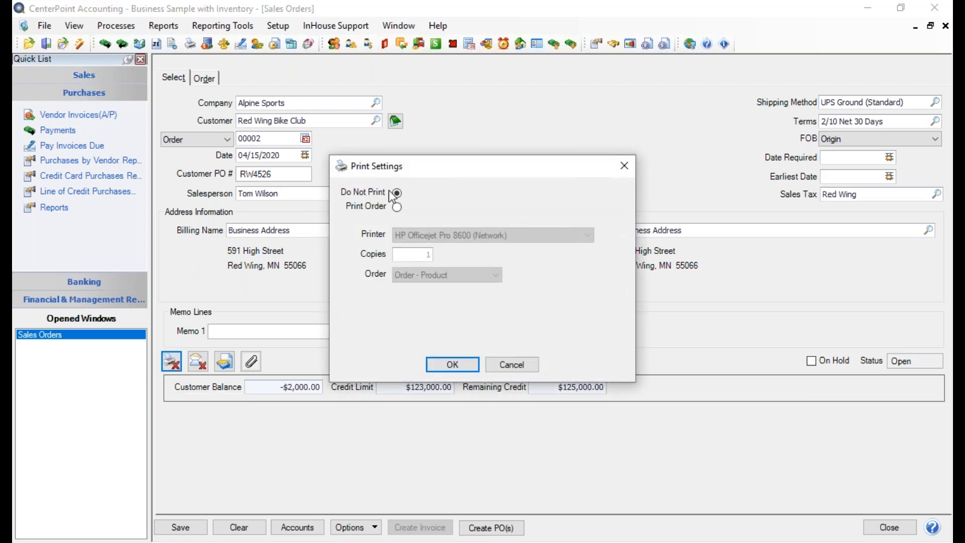
left_click(398, 207)
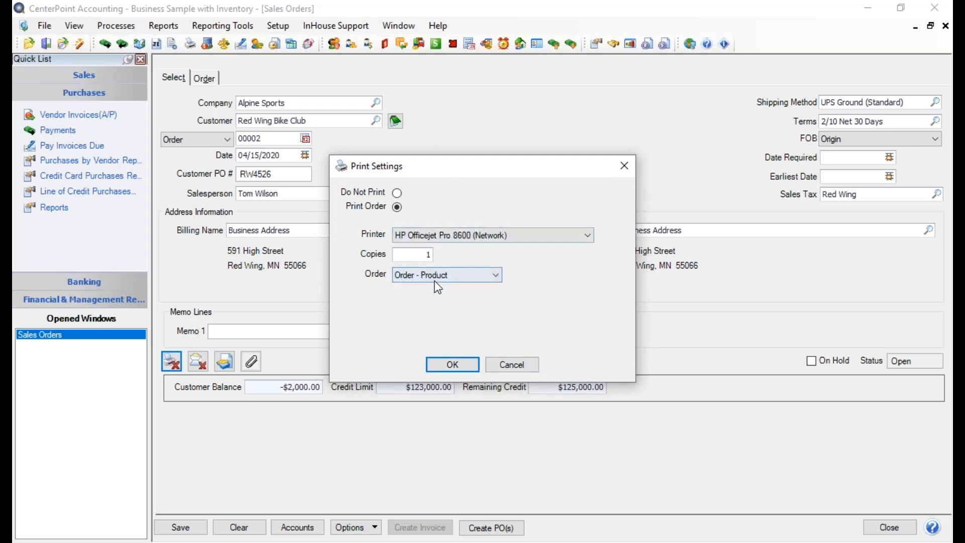
left_click(466, 276)
left_click(466, 276)
left_click(443, 365)
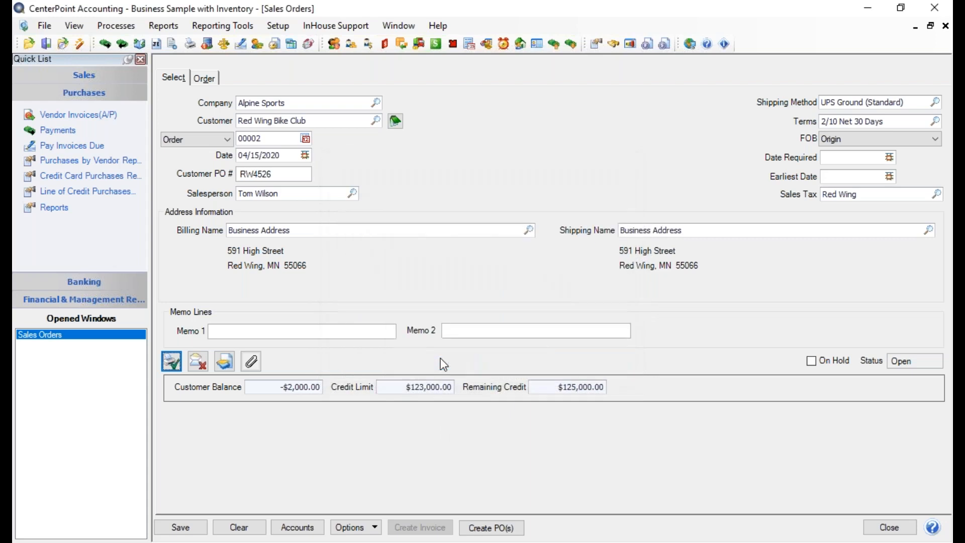
Review the sales order's email settings and close them without setting up an email.
left_click(198, 362)
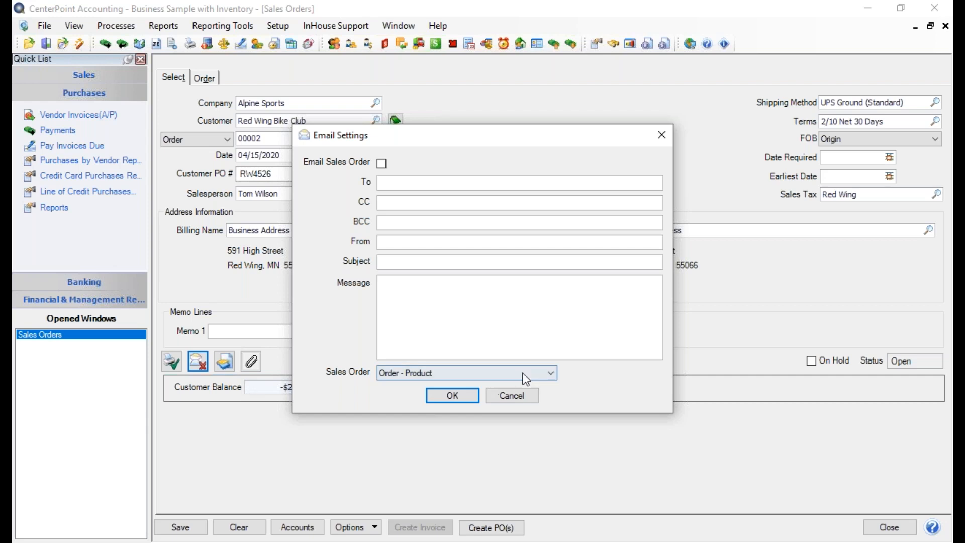
left_click(500, 394)
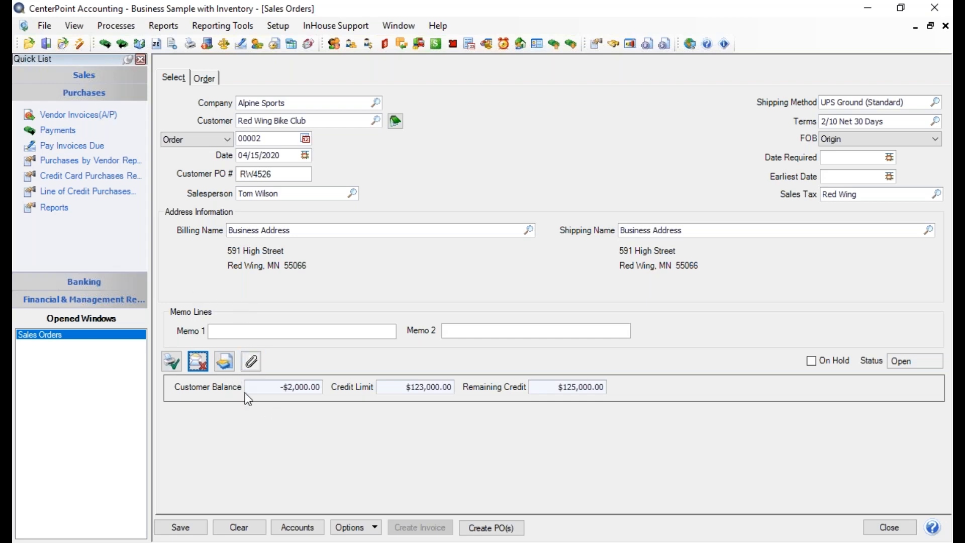
left_click(40, 25)
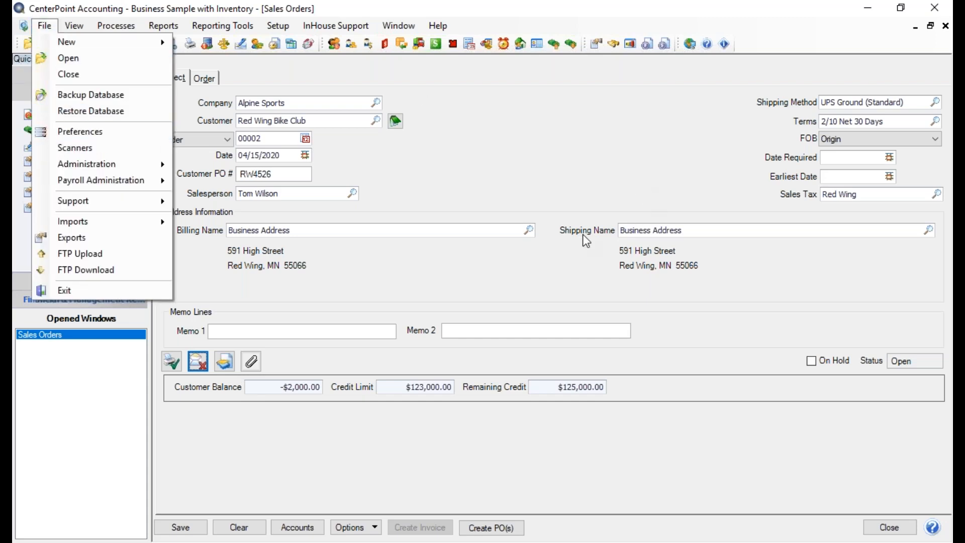
left_click(496, 260)
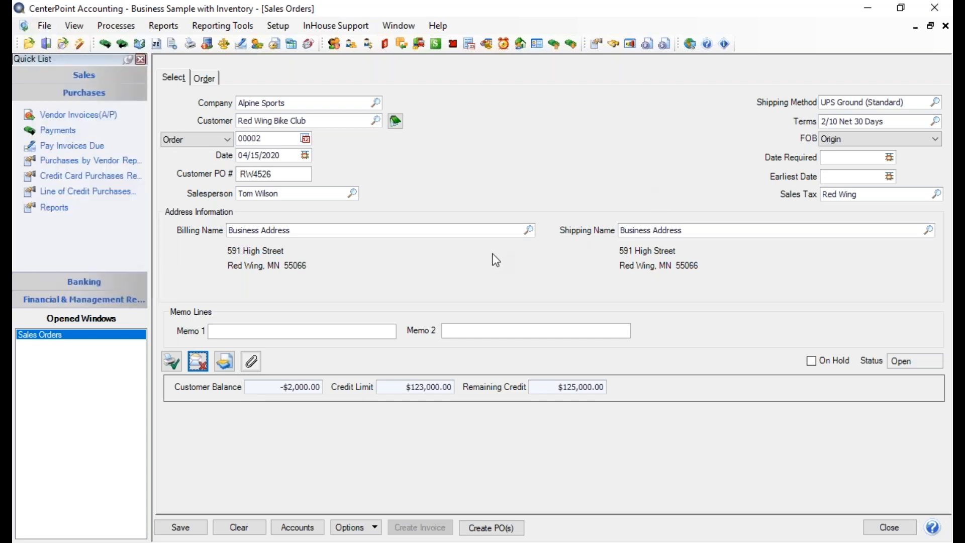
Check how files are attached to the sales order and cancel without attaching any.
left_click(251, 361)
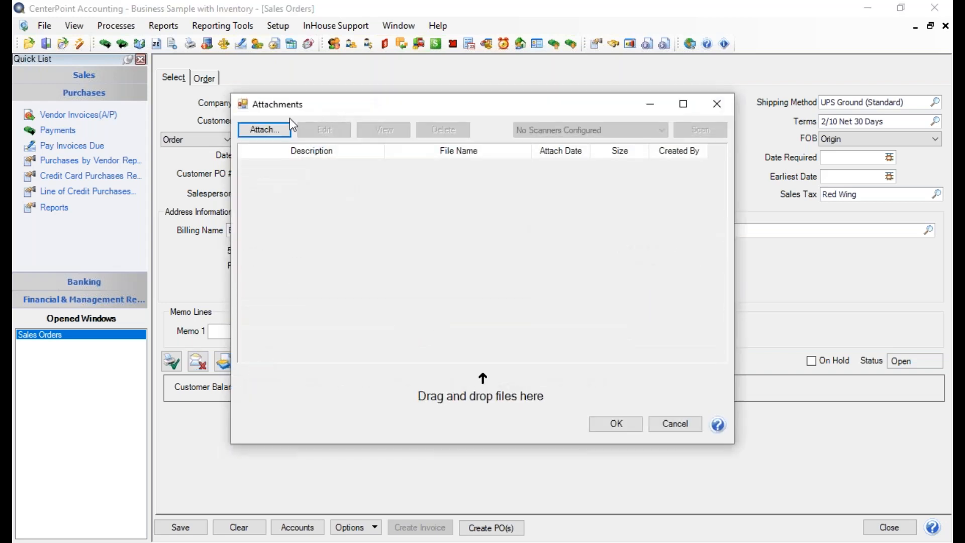
left_click(278, 131)
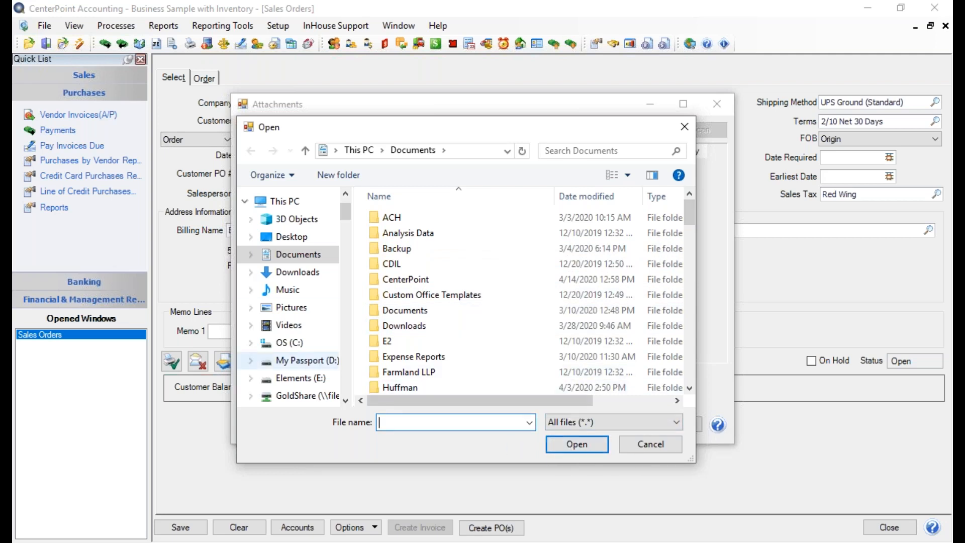
left_click(657, 446)
left_click(674, 424)
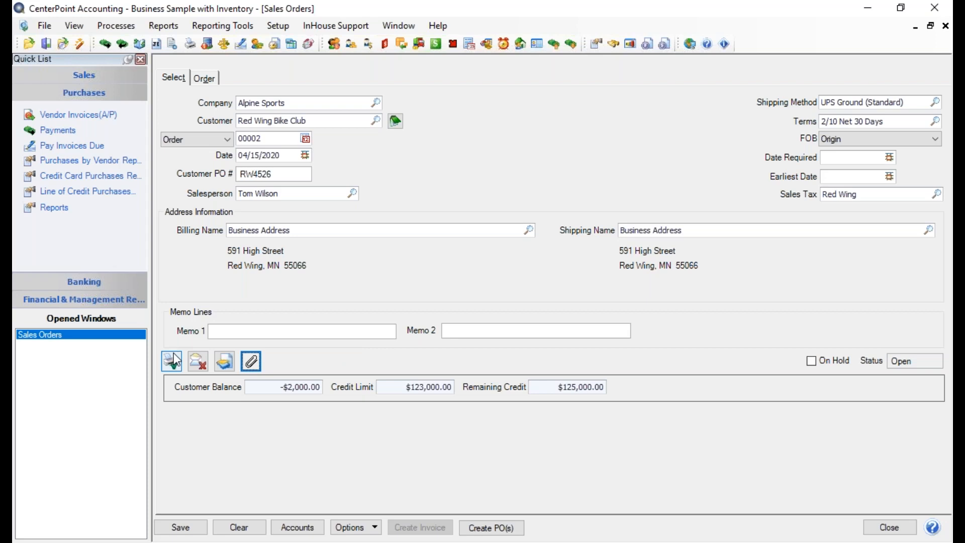
Save the Red Wing Bike Club sales order and print it.
left_click(200, 528)
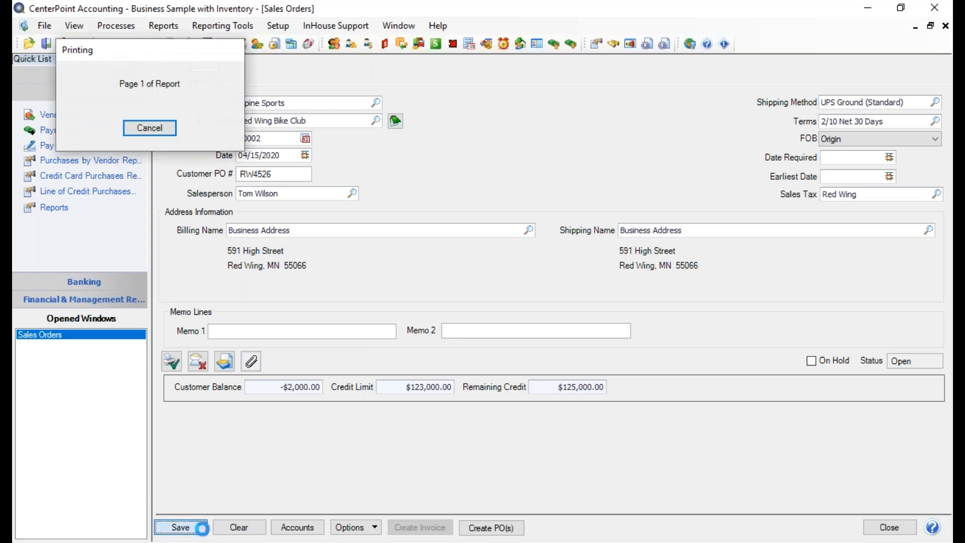